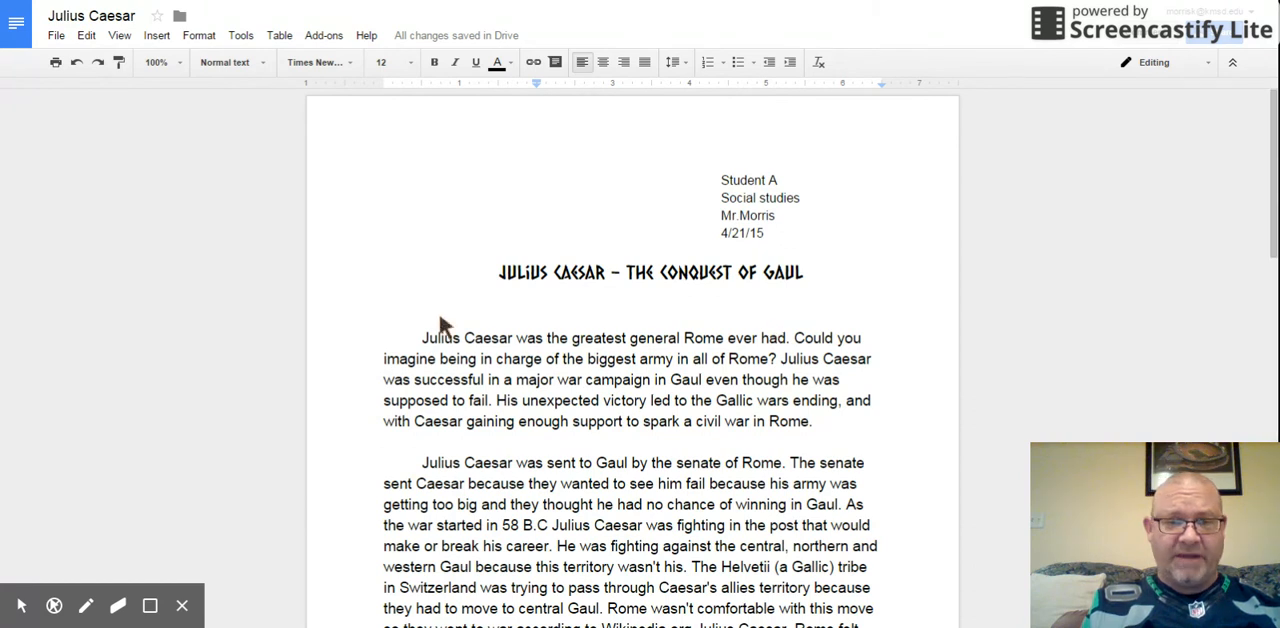
# Step: Look through the Julius Caesar essay and its source mentions, down to the Works Cited heading after the conclusion
pyautogui.scroll(-3, 1272, 178)
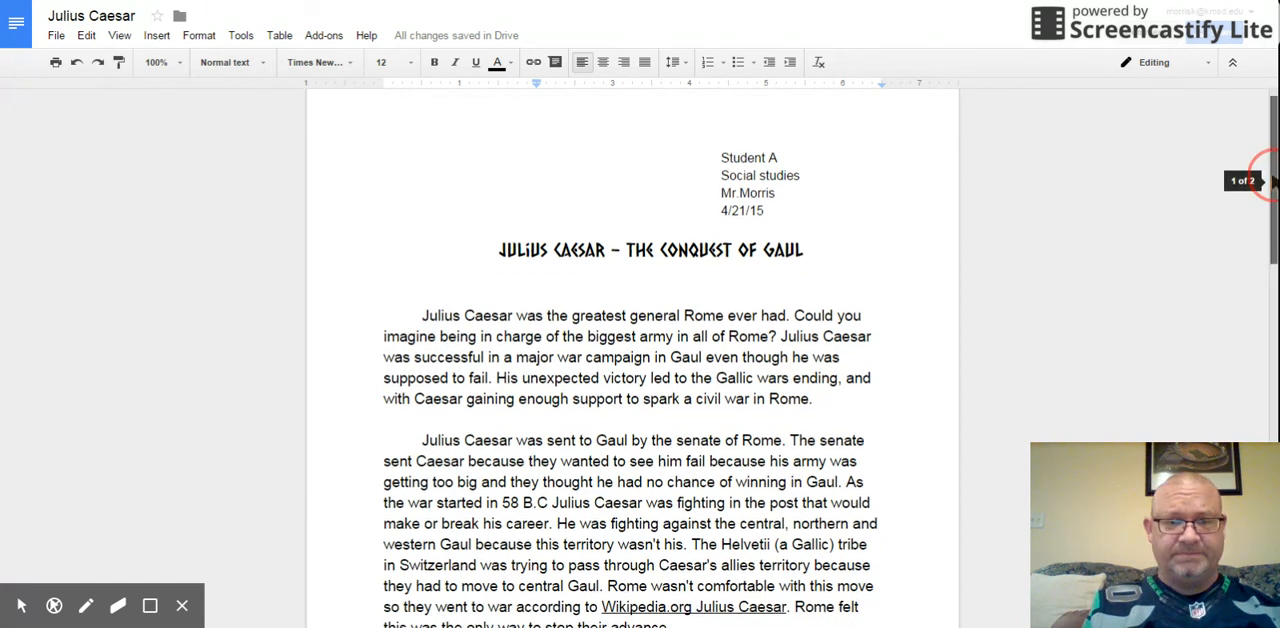
pyautogui.scroll(1, 1272, 178)
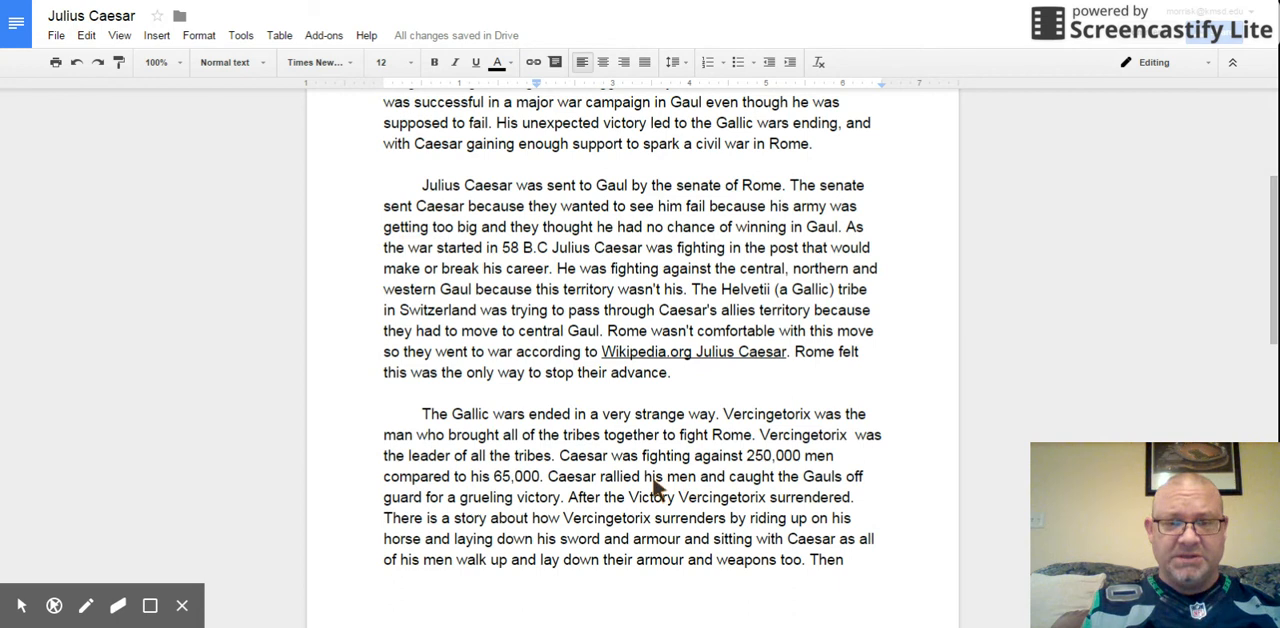
pyautogui.scroll(-3, 1275, 290)
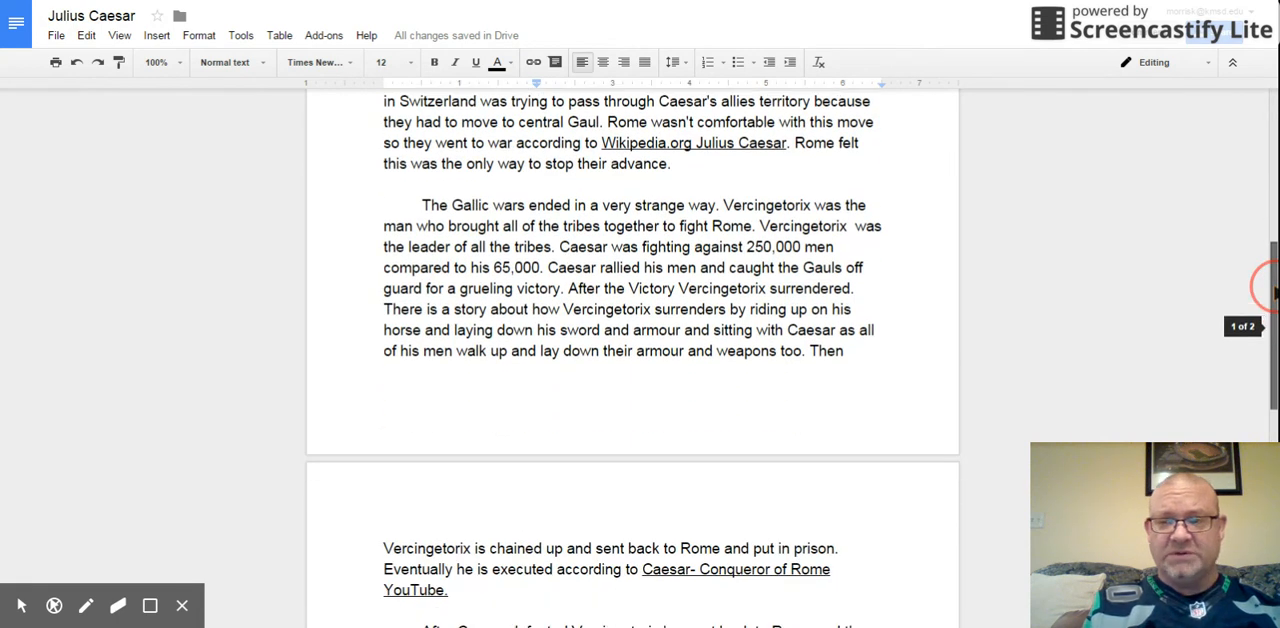
pyautogui.scroll(-4, 1275, 290)
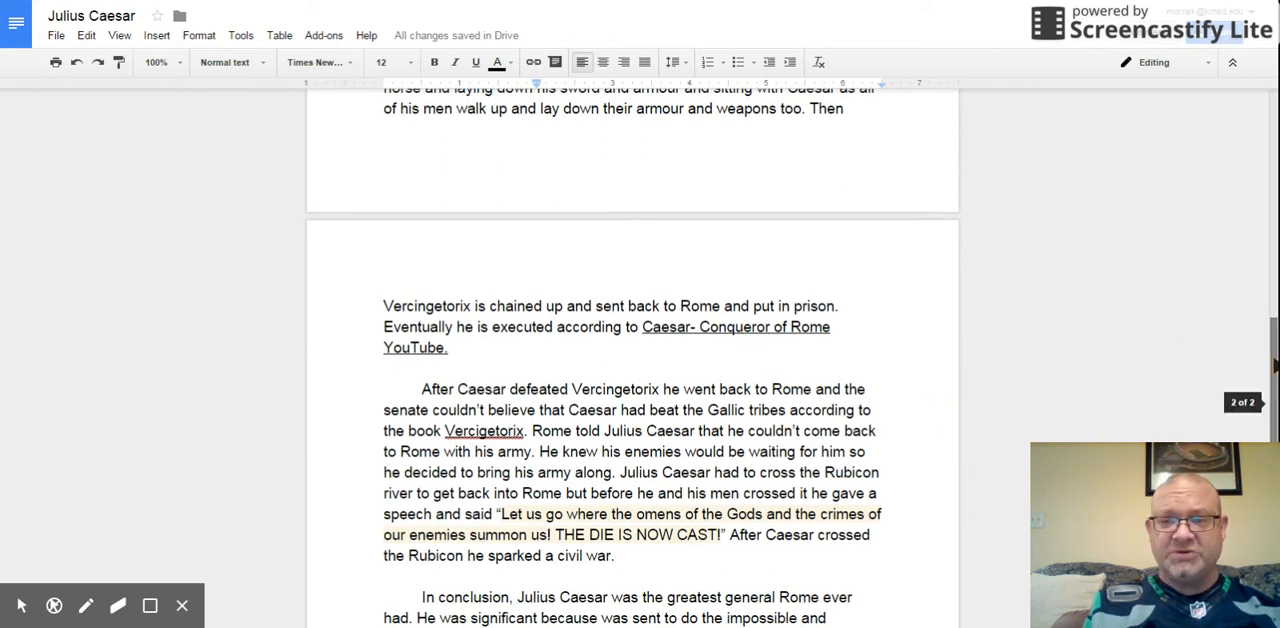
pyautogui.click(1273, 362)
pyautogui.scroll(-2, 1268, 355)
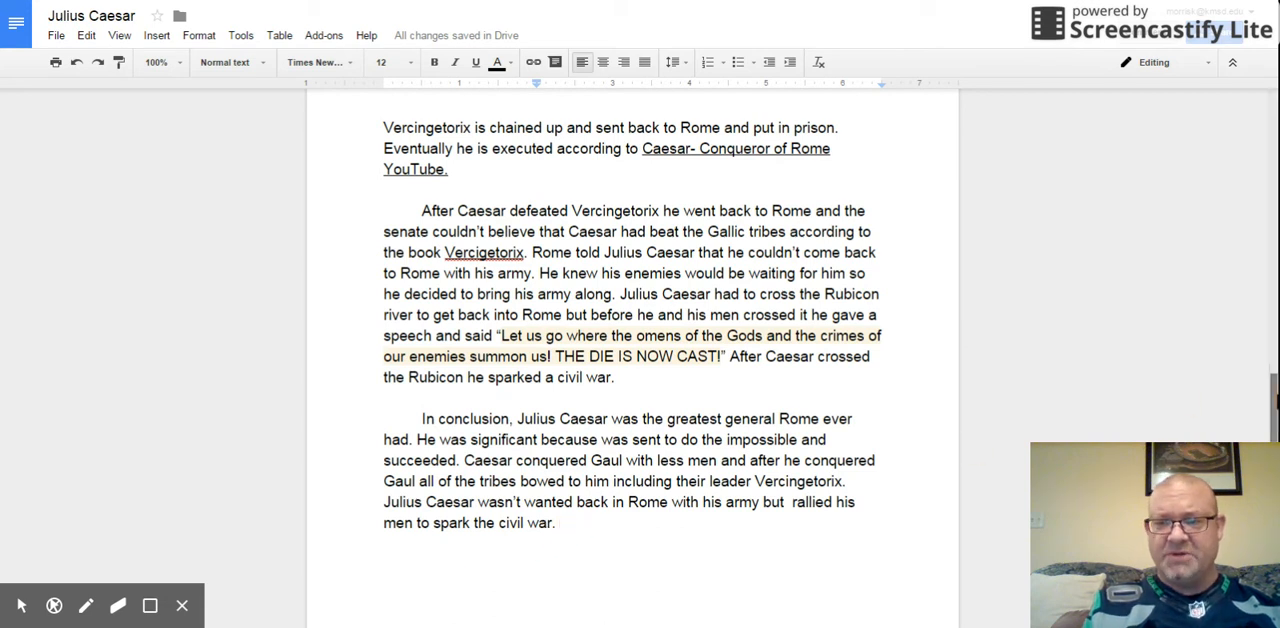
pyautogui.moveTo(1276, 388); pyautogui.dragTo(1276, 400)
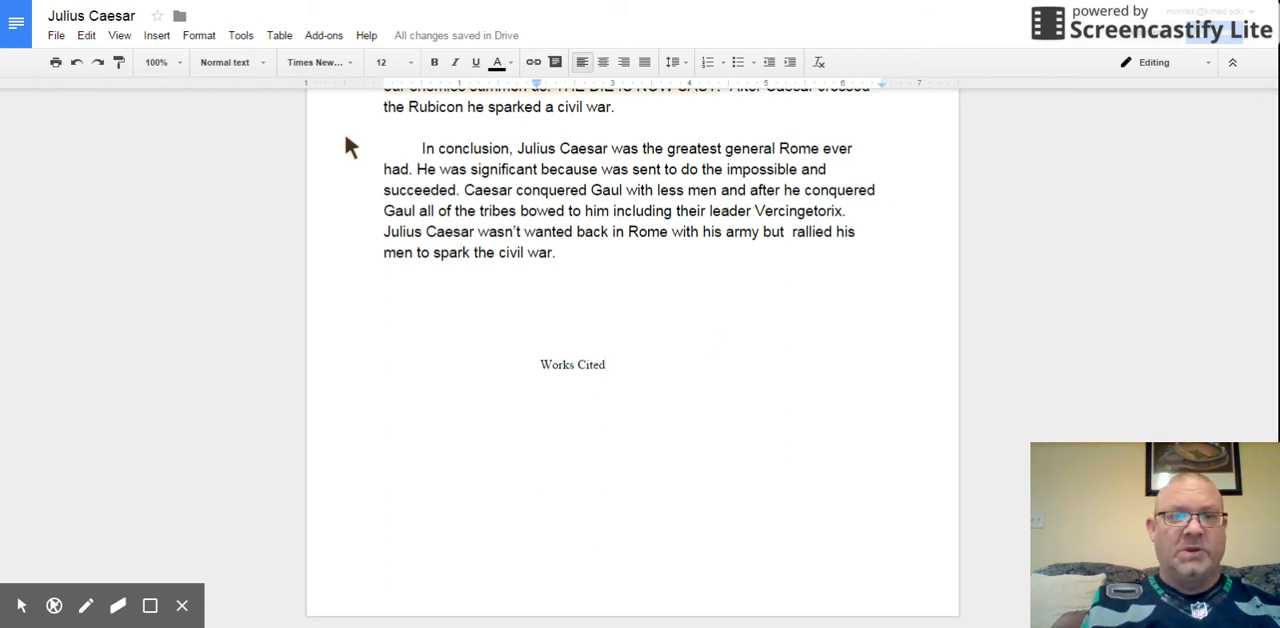
# Step: Switch to EasyBib and search for the website "wikipedia" as a source for an MLA citation
pyautogui.click(190, 2)
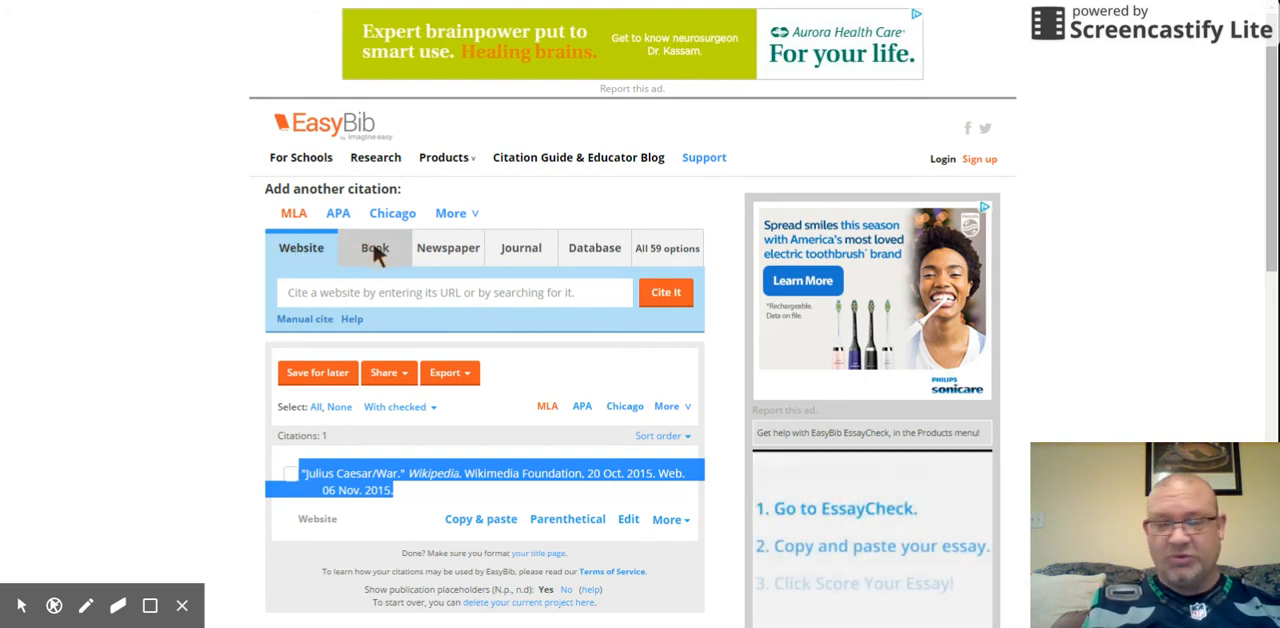
pyautogui.click(320, 290)
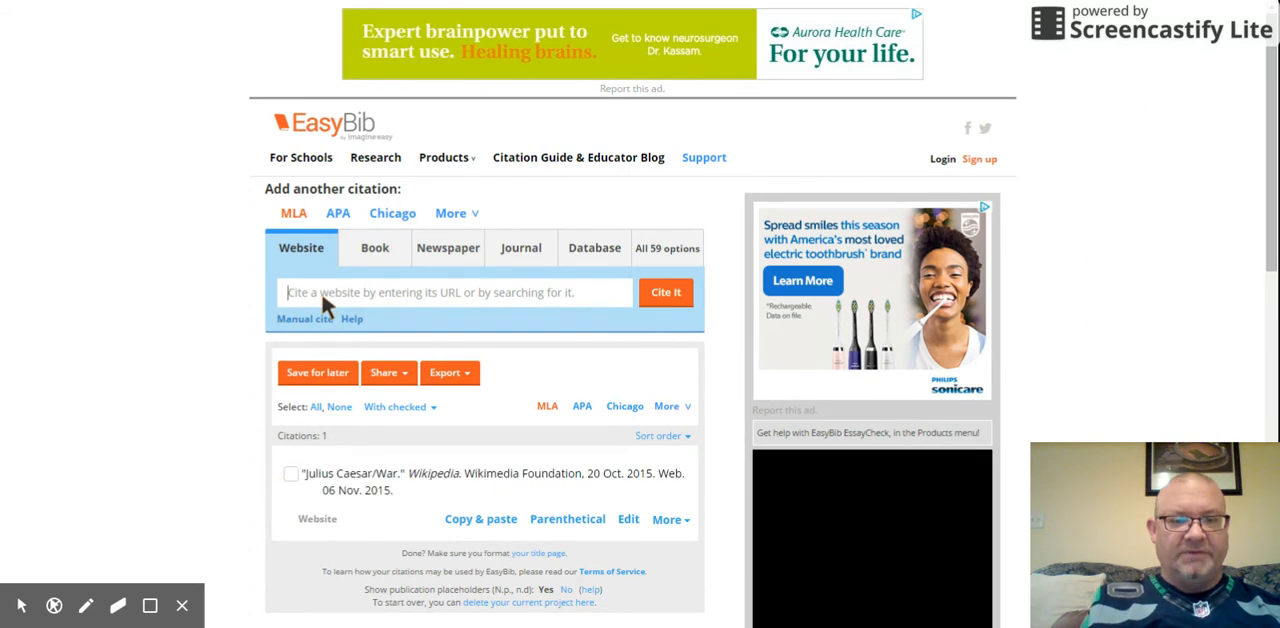
pyautogui.write('wikipedia')
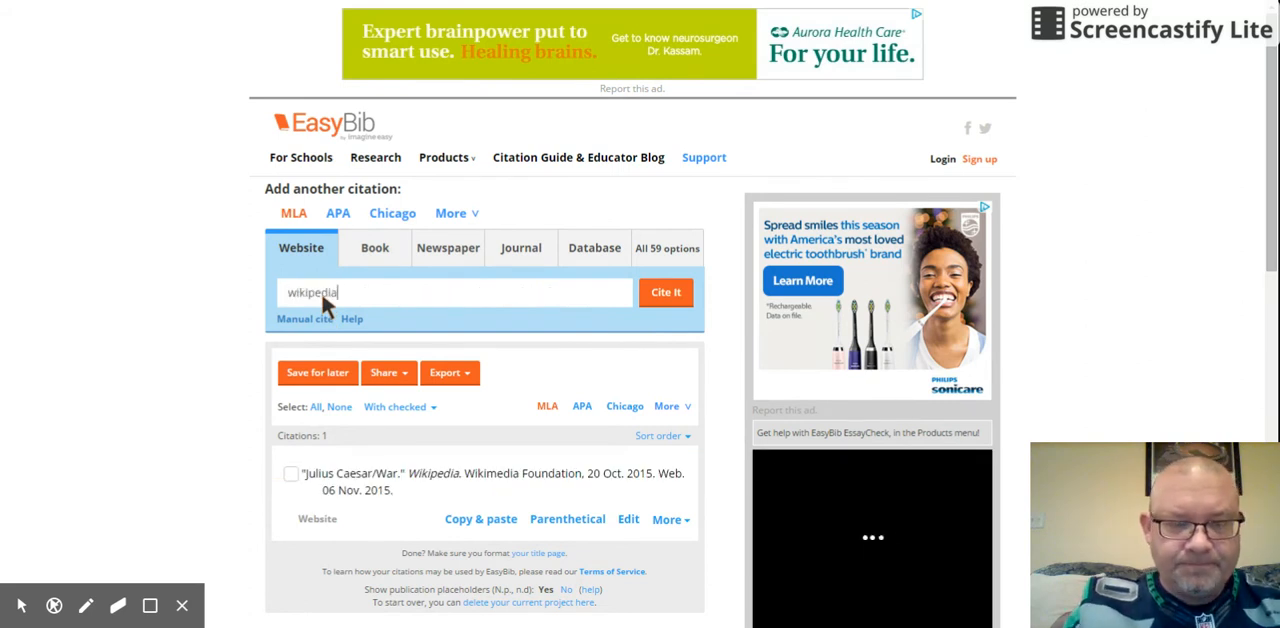
pyautogui.click(666, 291)
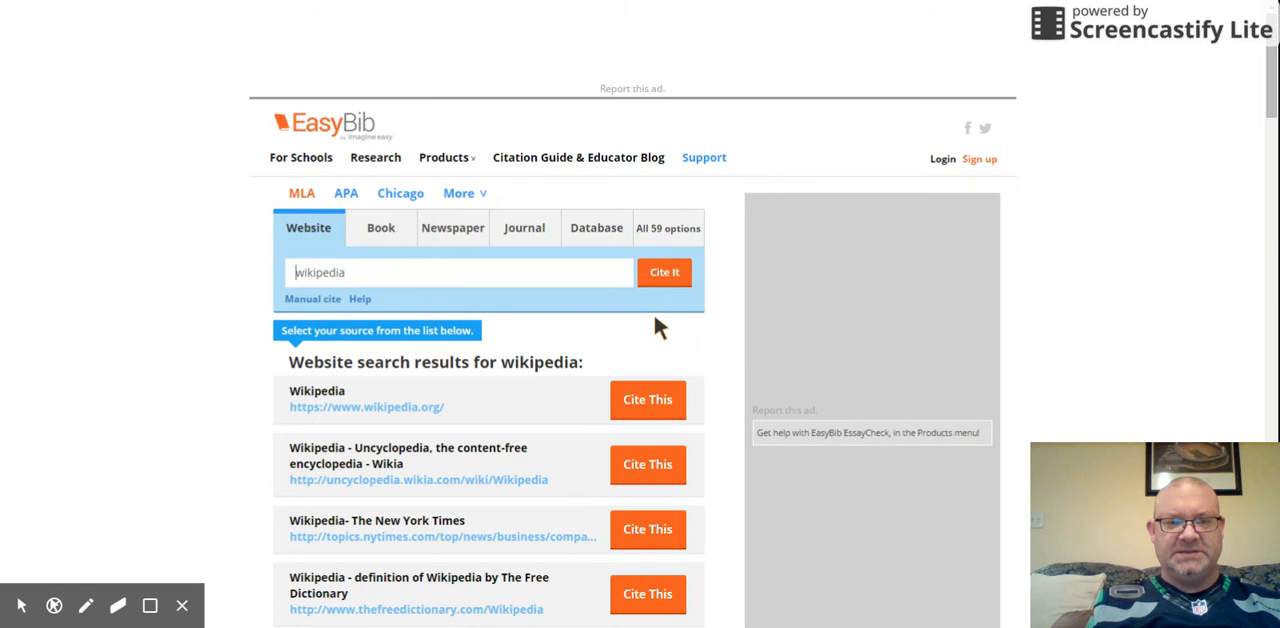
pyautogui.click(643, 398)
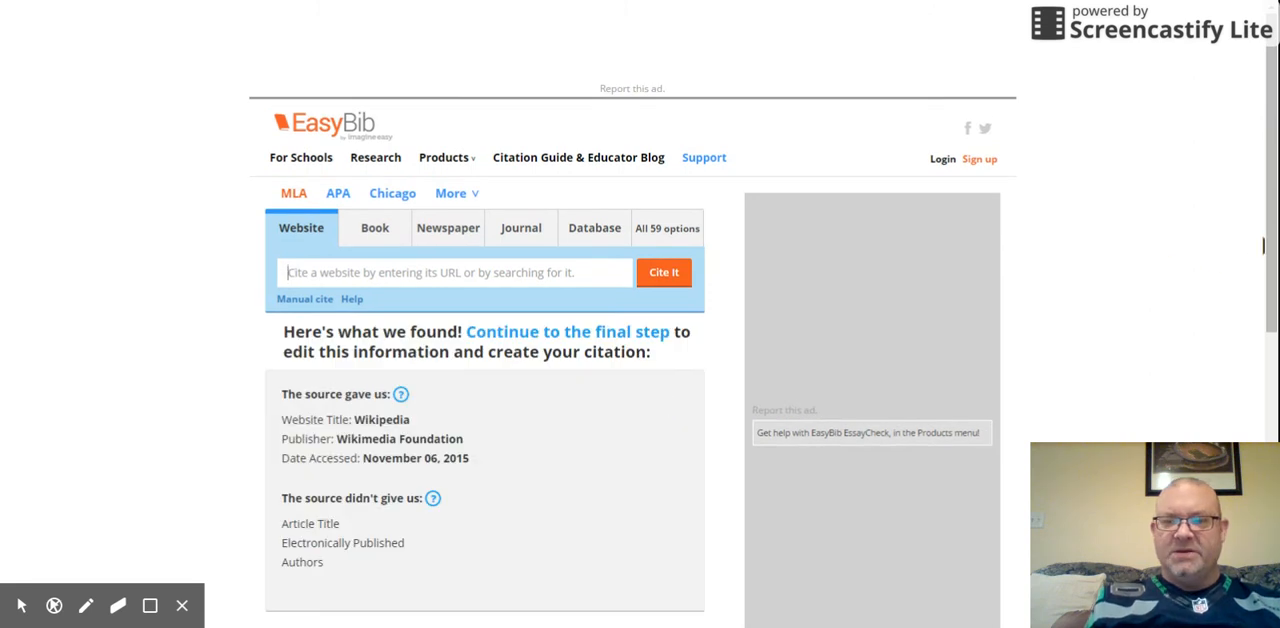
pyautogui.scroll(-3, 1263, 245)
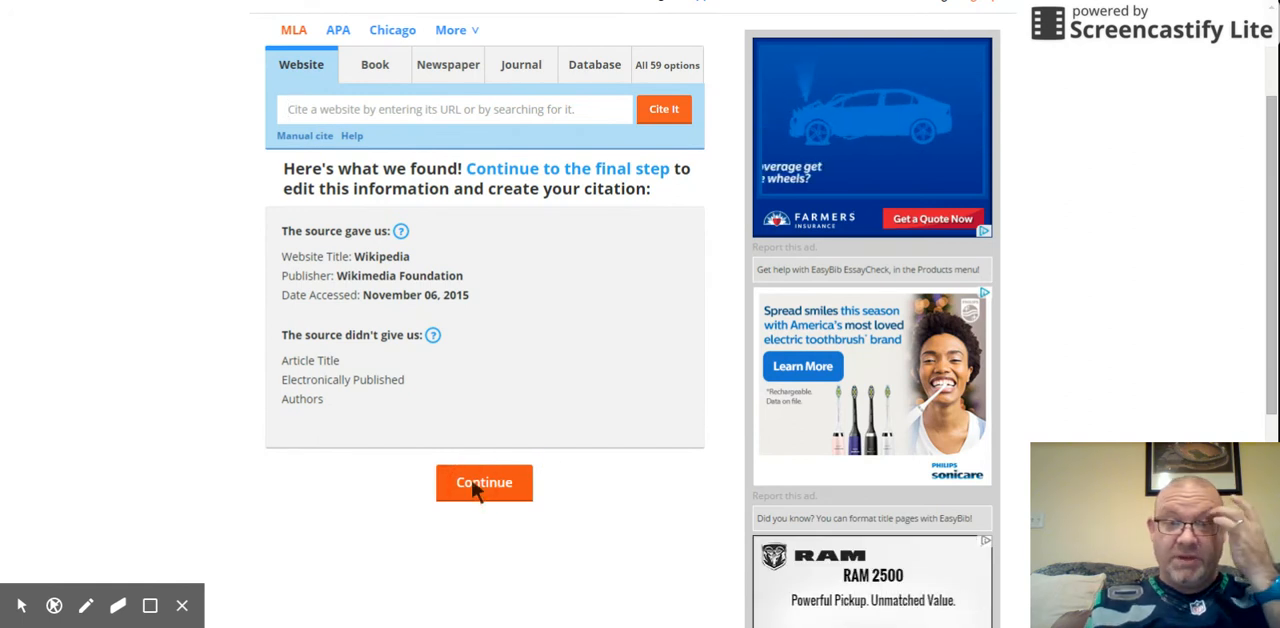
pyautogui.click(477, 488)
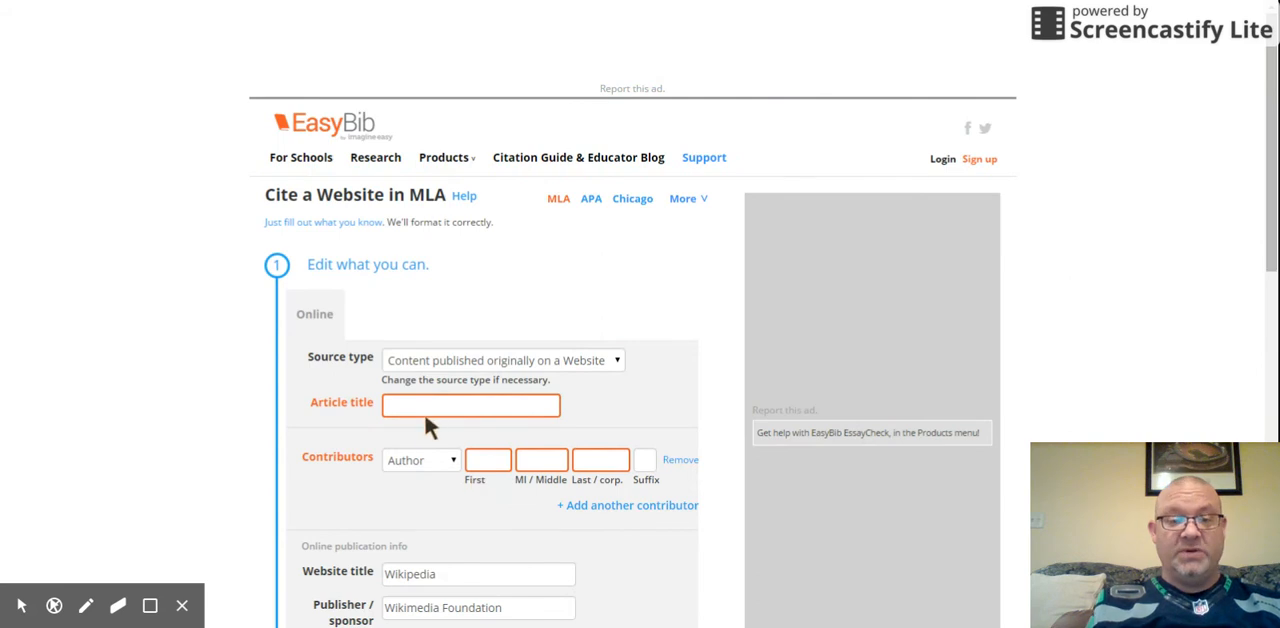
# Step: Enter "Julius Caesar/War" as the article title of the website citation
pyautogui.click(417, 398)
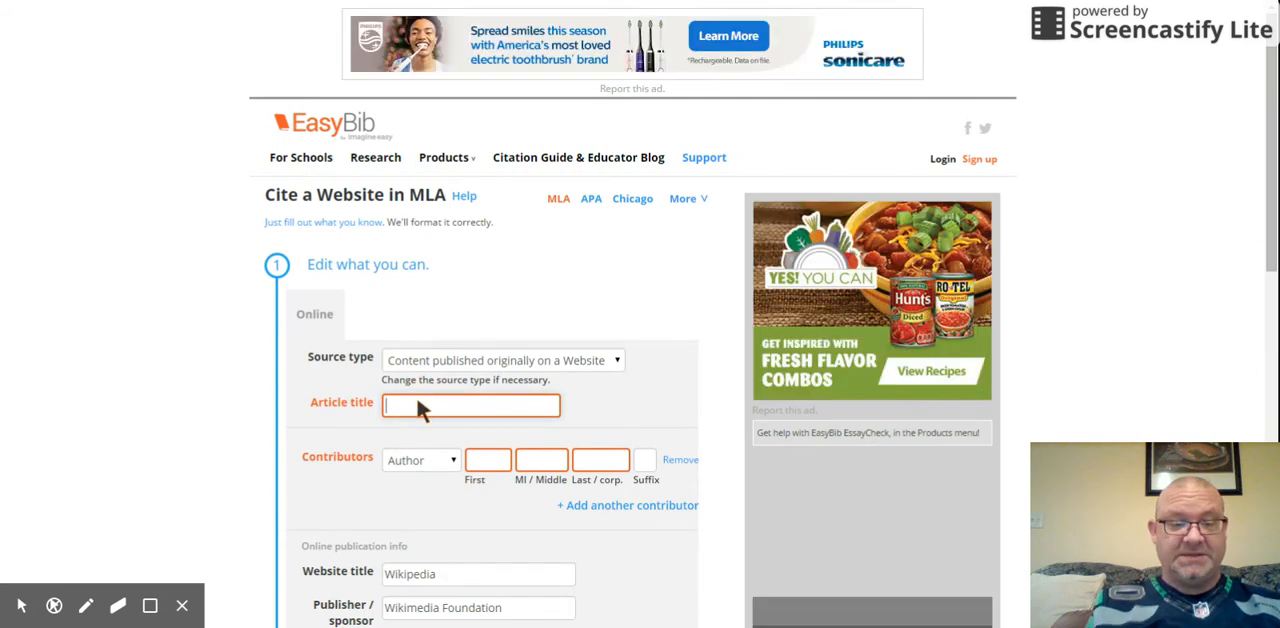
pyautogui.write('Julius Caes')
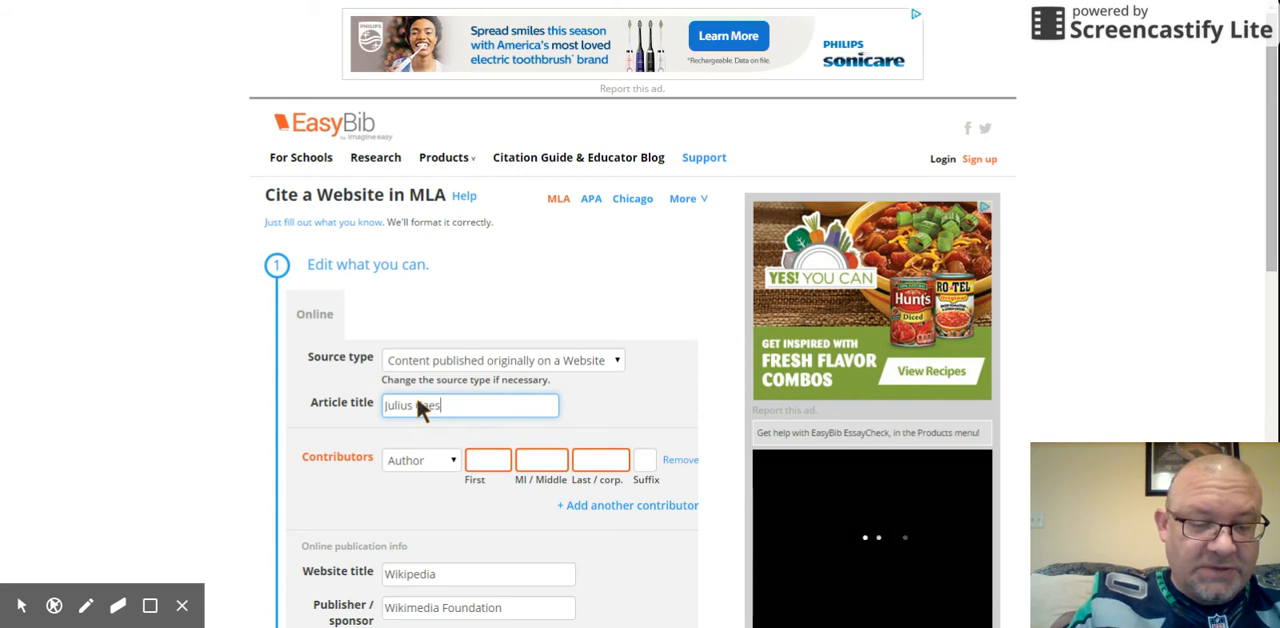
pyautogui.write('ar/')
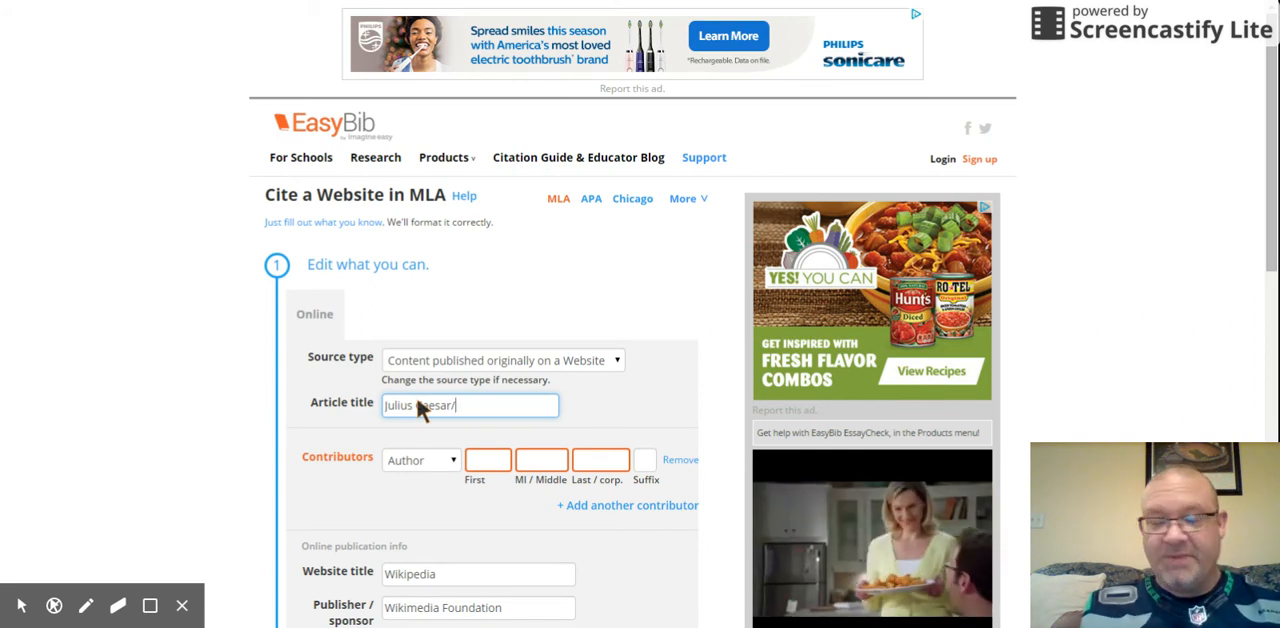
pyautogui.write('War')
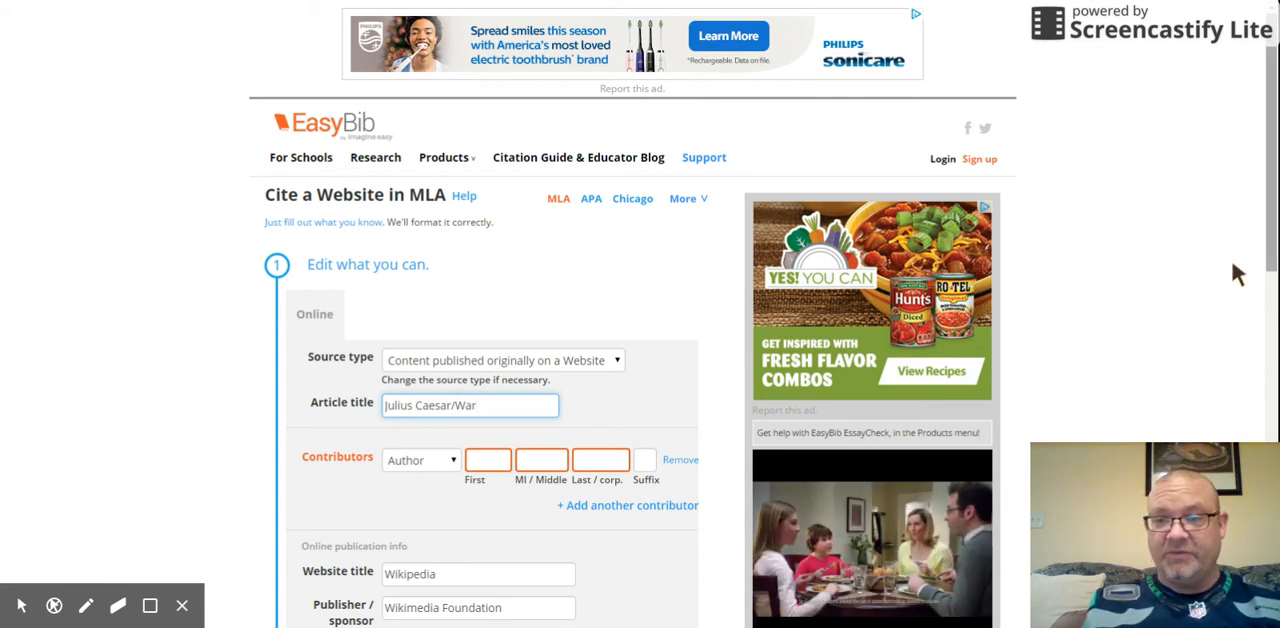
# Step: Set the electronic publication date to 20 October 2015 and create the citation
pyautogui.scroll(-2, 1237, 275)
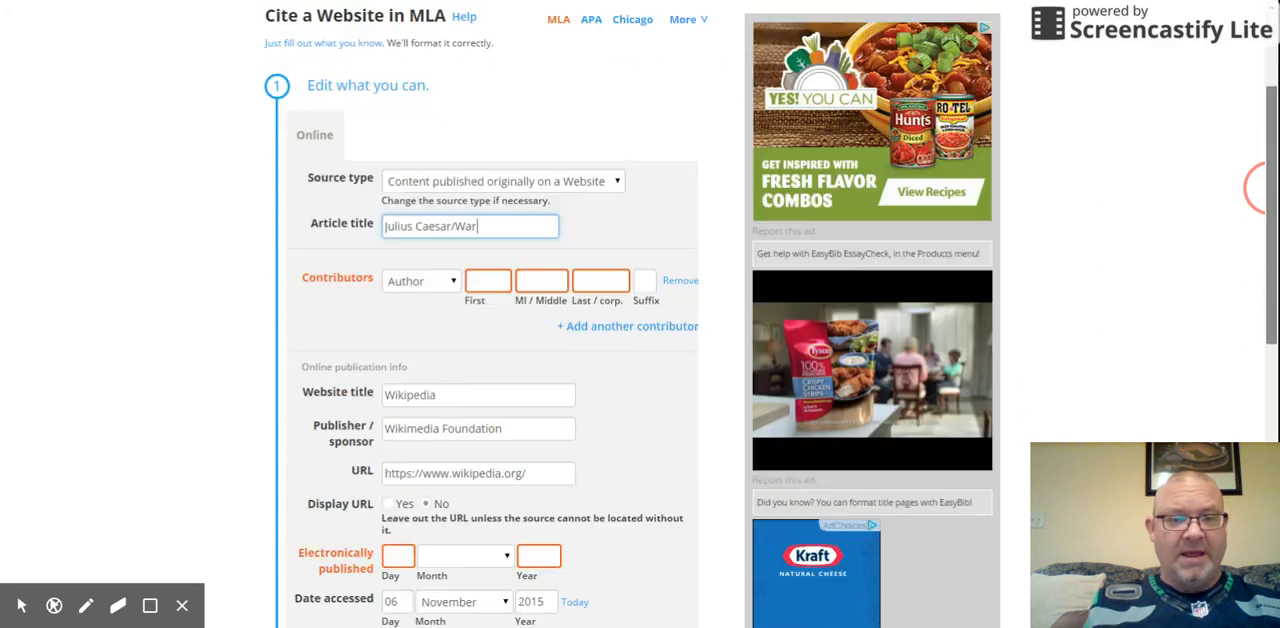
pyautogui.scroll(-2, 1255, 187)
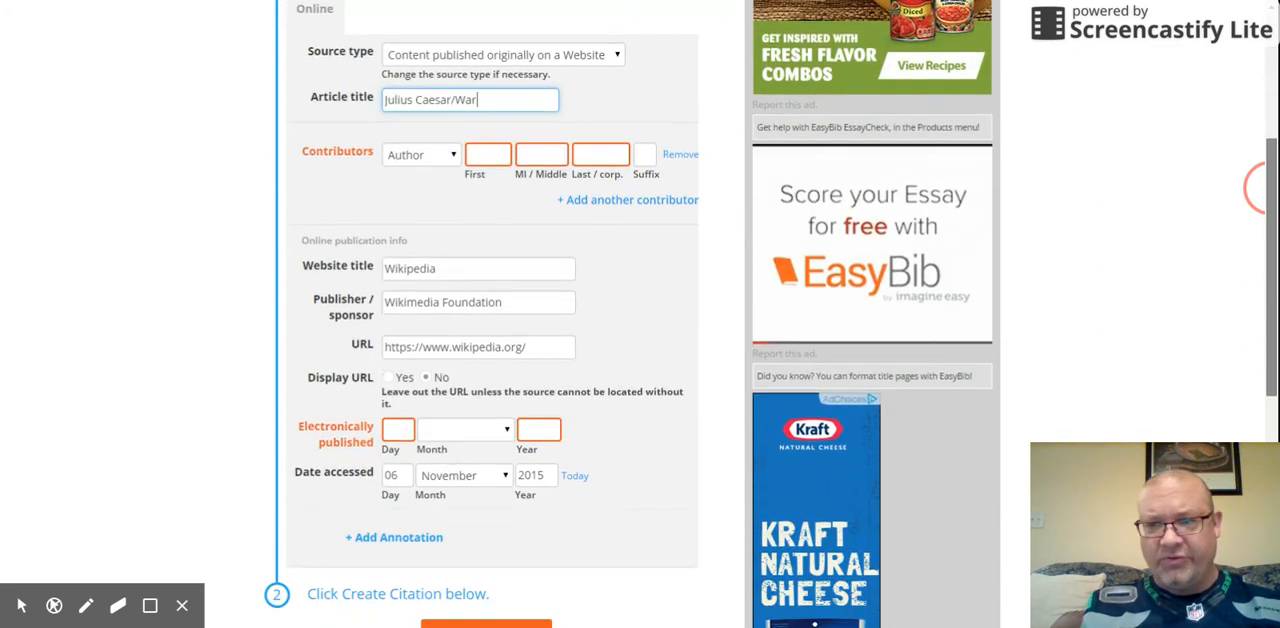
pyautogui.scroll(-1, 1258, 187)
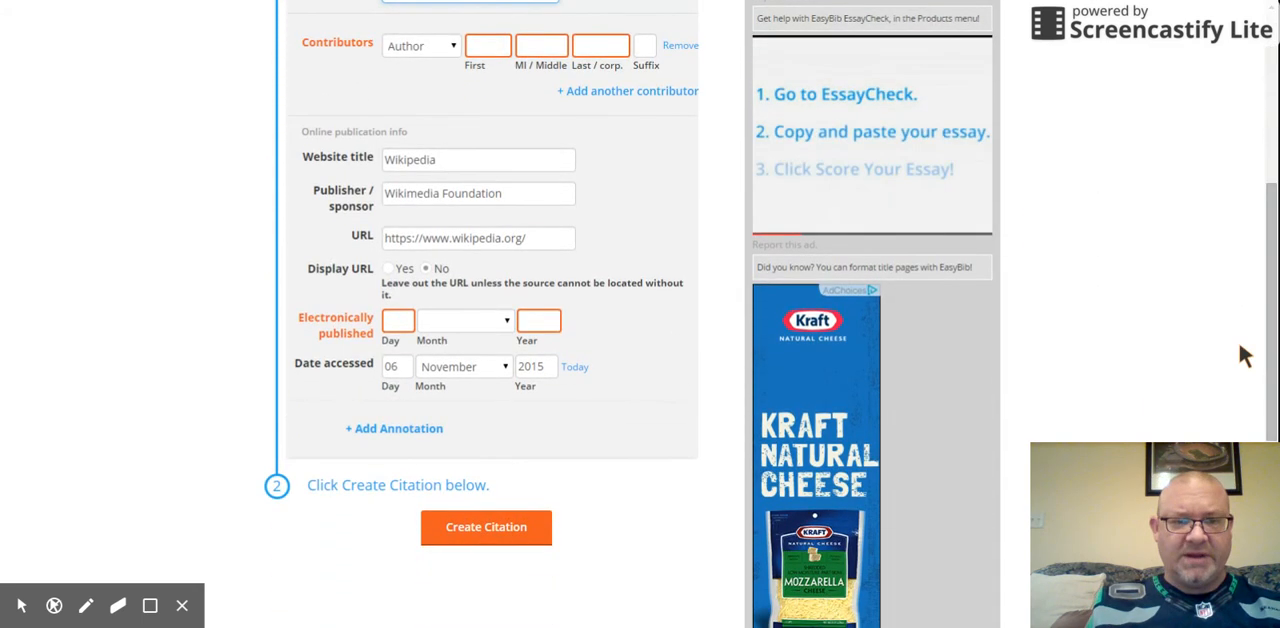
pyautogui.click(399, 318)
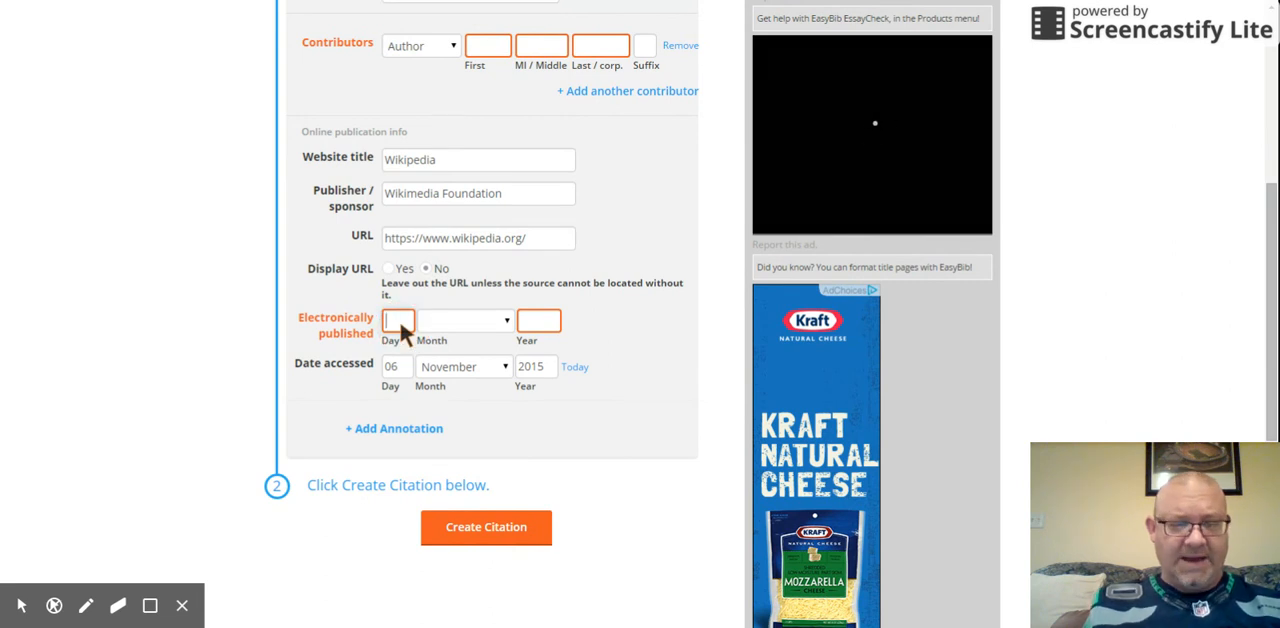
pyautogui.write('20')
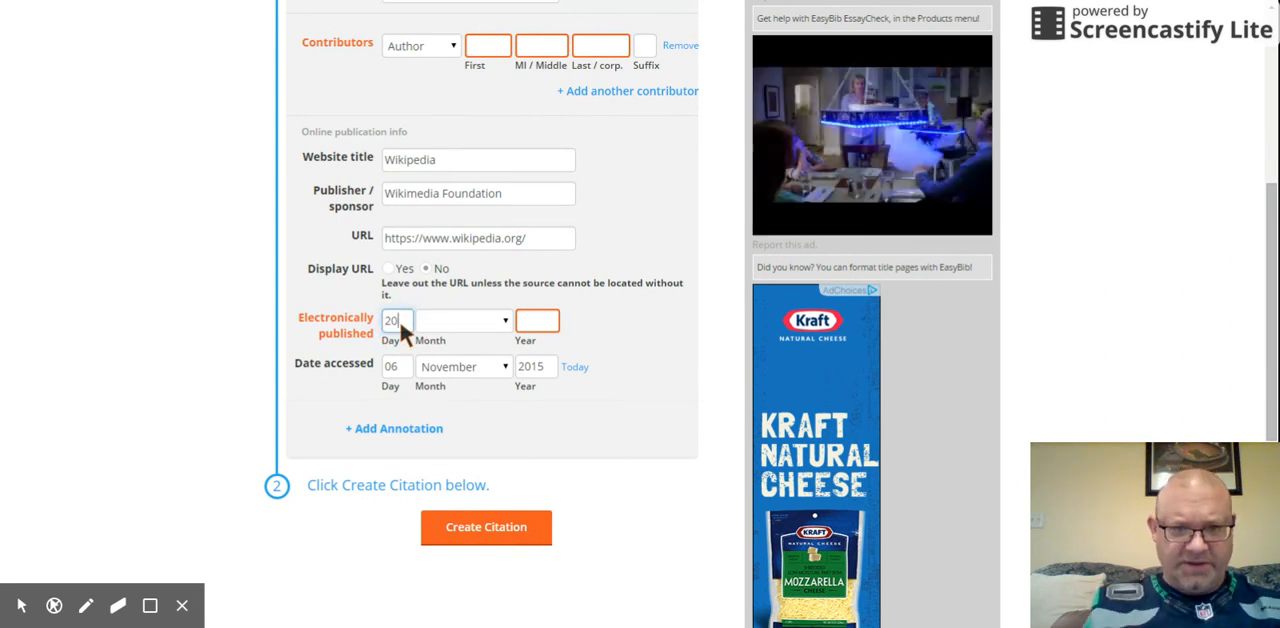
pyautogui.click(499, 318)
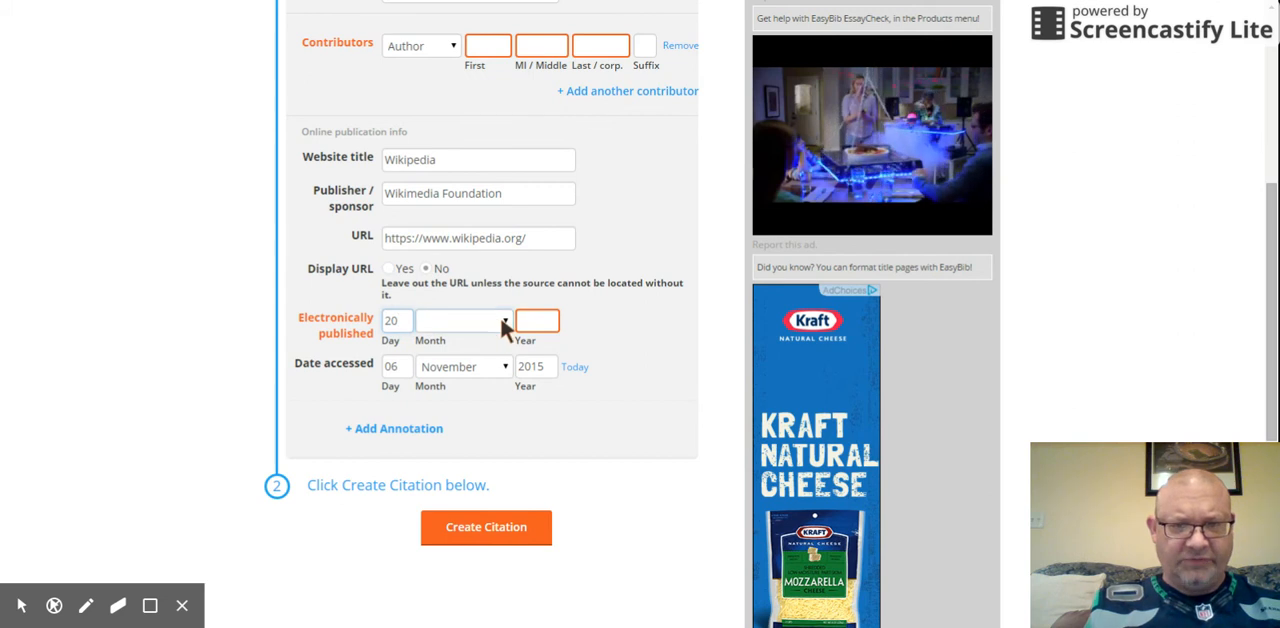
pyautogui.click(465, 510)
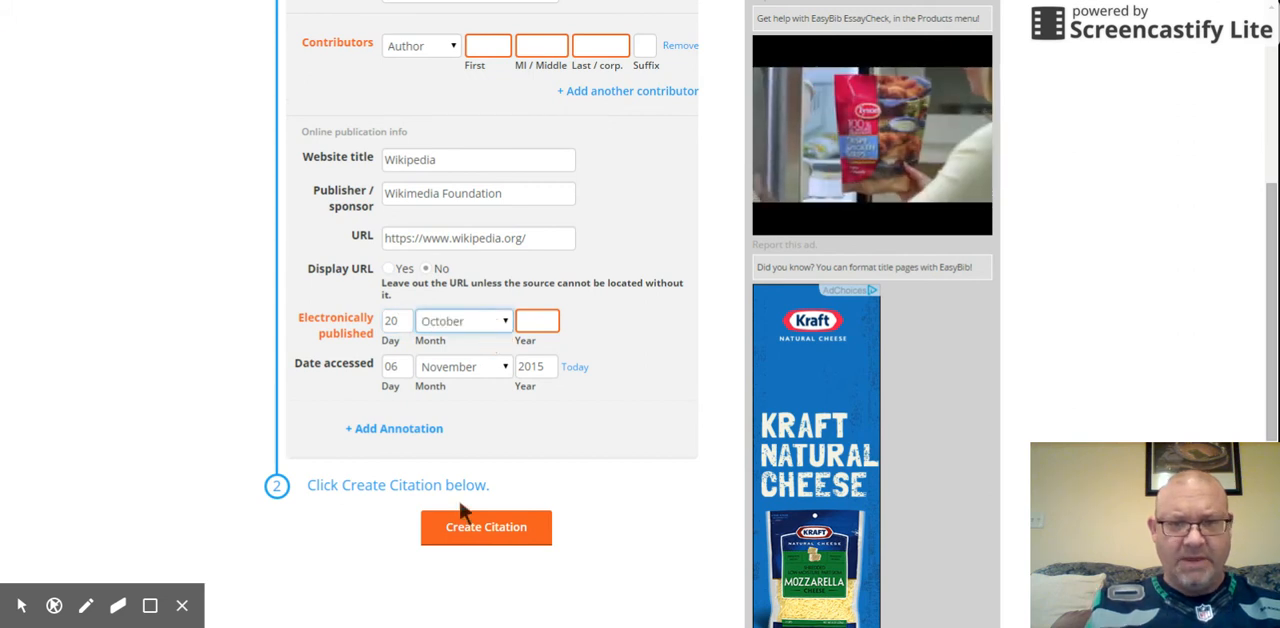
pyautogui.click(540, 324)
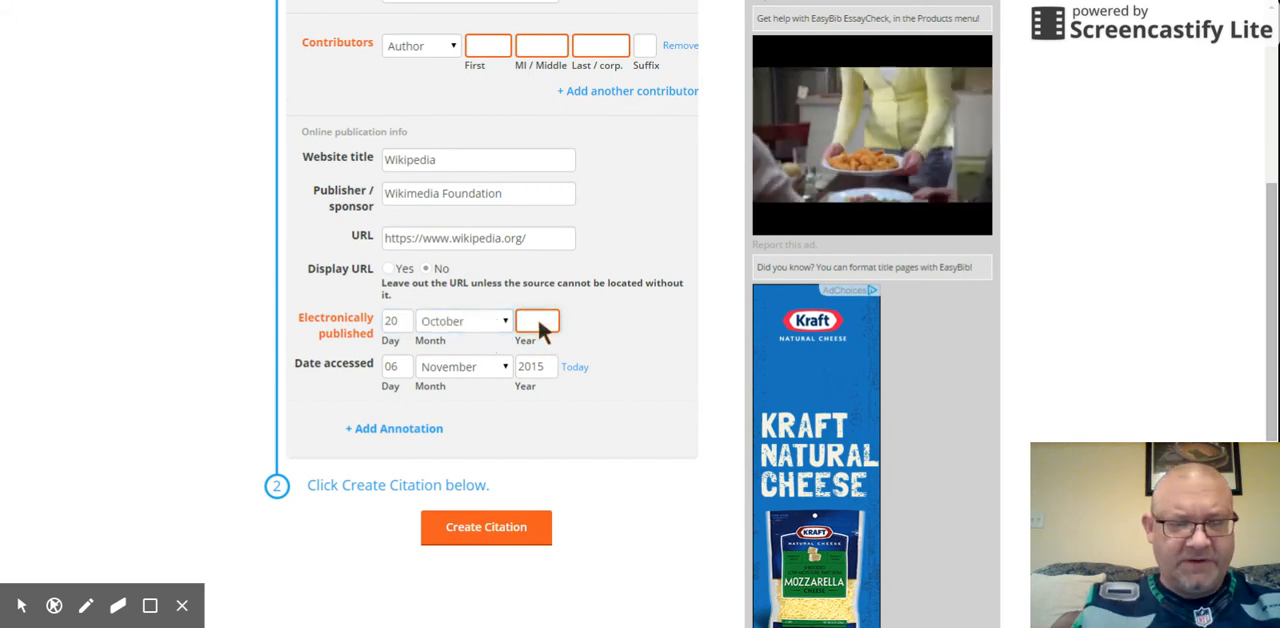
pyautogui.write('2015')
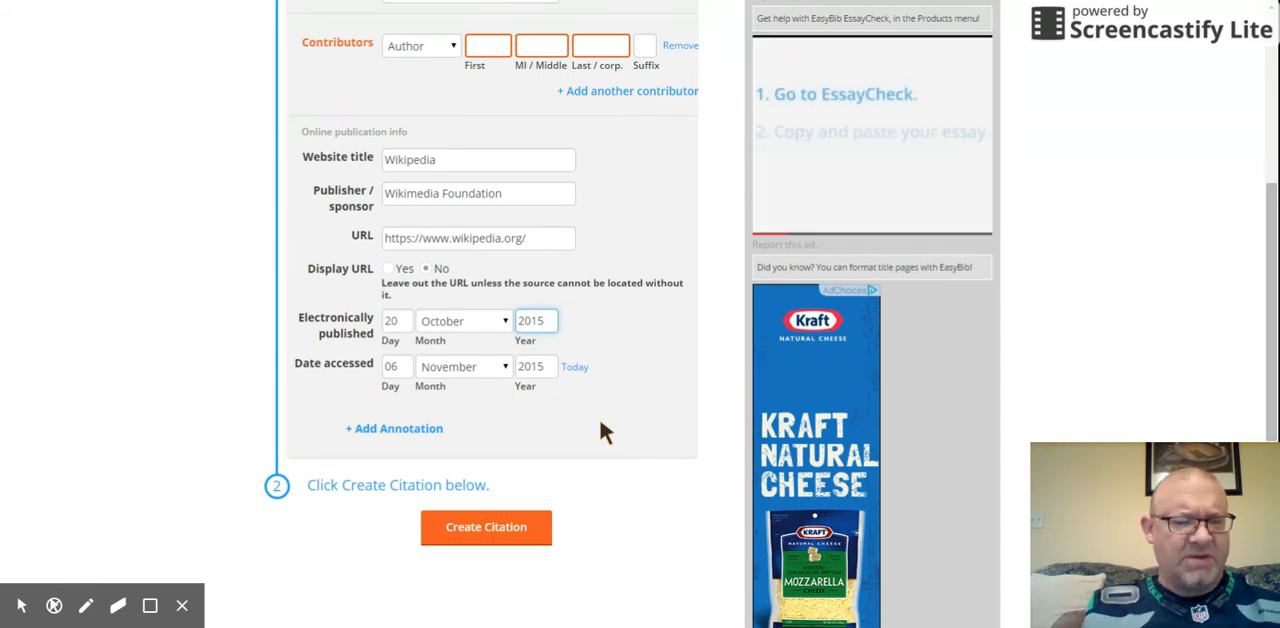
pyautogui.click(512, 524)
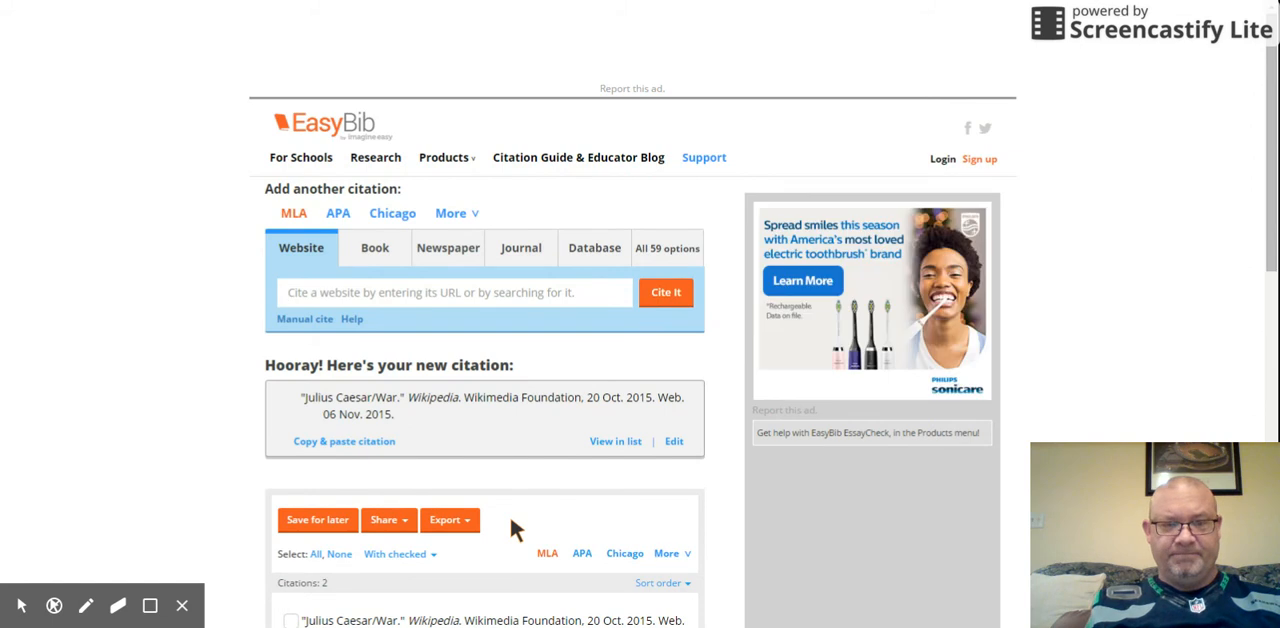
# Step: Copy the full text of the new "Julius Caesar/War" citation and switch back to the Julius Caesar essay in Google Docs
pyautogui.click(295, 399)
pyautogui.moveTo(295, 399); pyautogui.dragTo(407, 423)
pyautogui.hotkey('ctrl', 'c')
pyautogui.rightClick(364, 407)
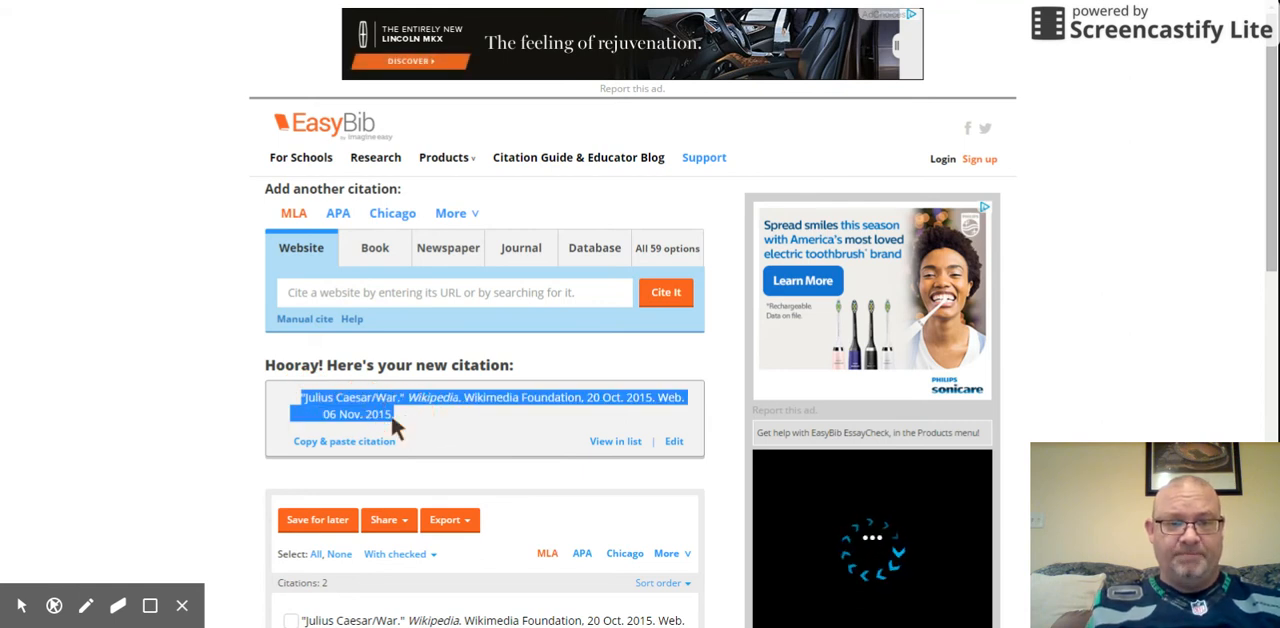
pyautogui.click(251, 6)
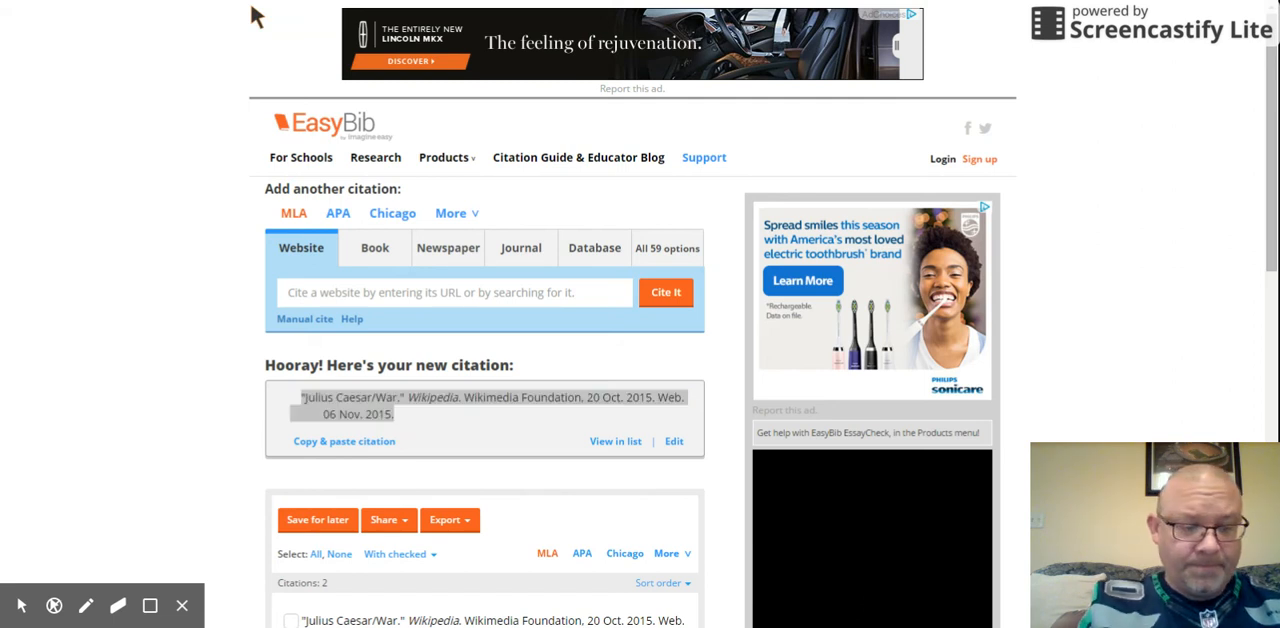
pyautogui.click(251, 2)
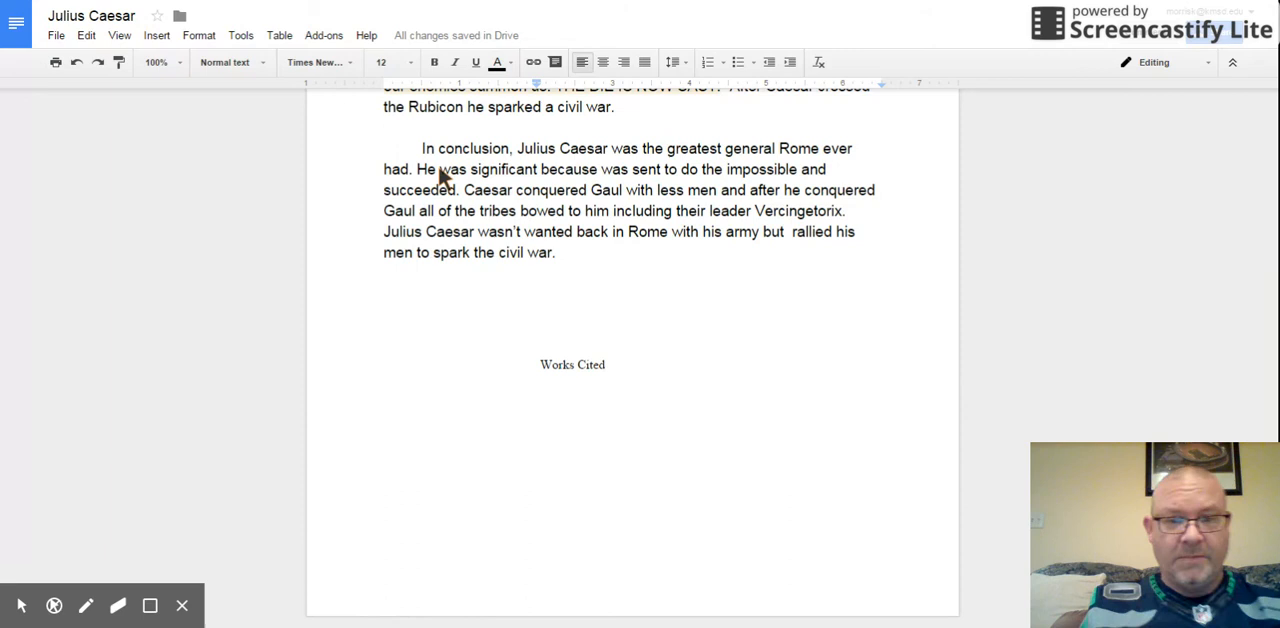
pyautogui.click(576, 364)
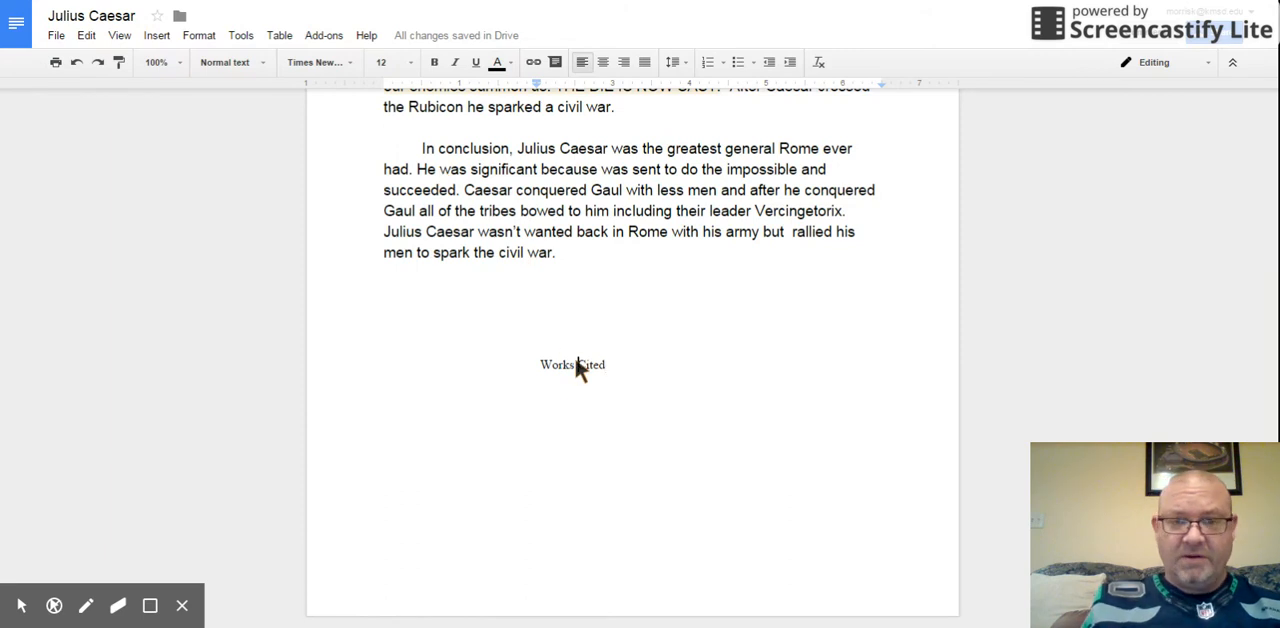
pyautogui.press('Return')
pyautogui.press('BackSpace')
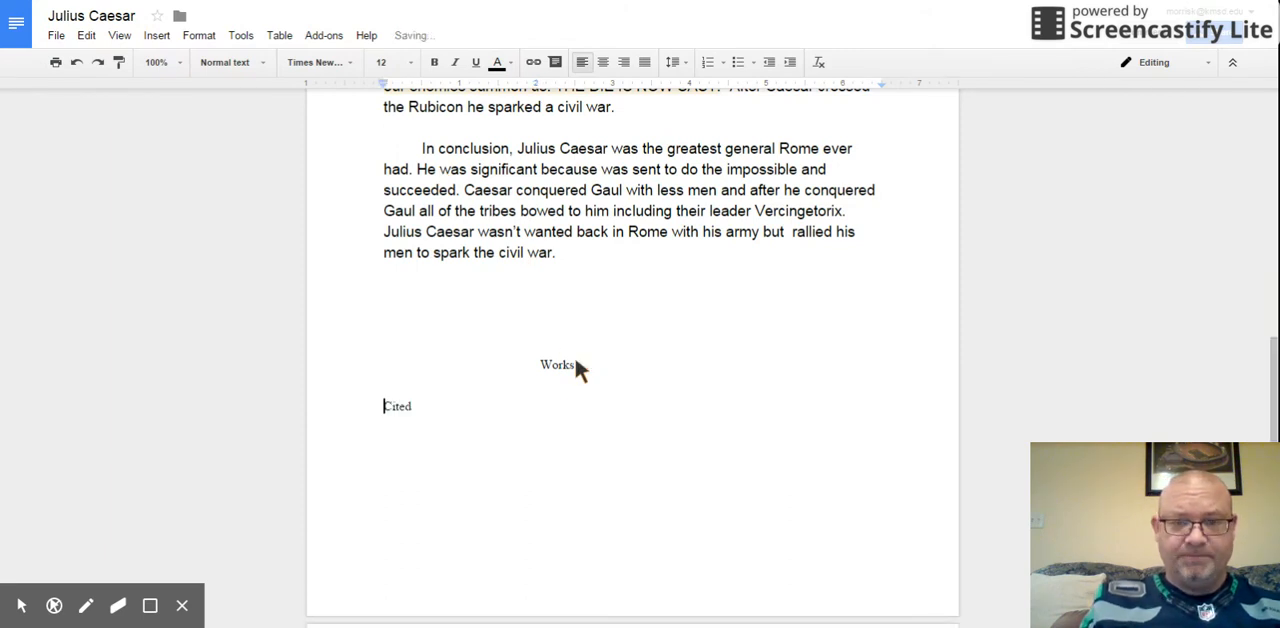
pyautogui.press('BackSpace')
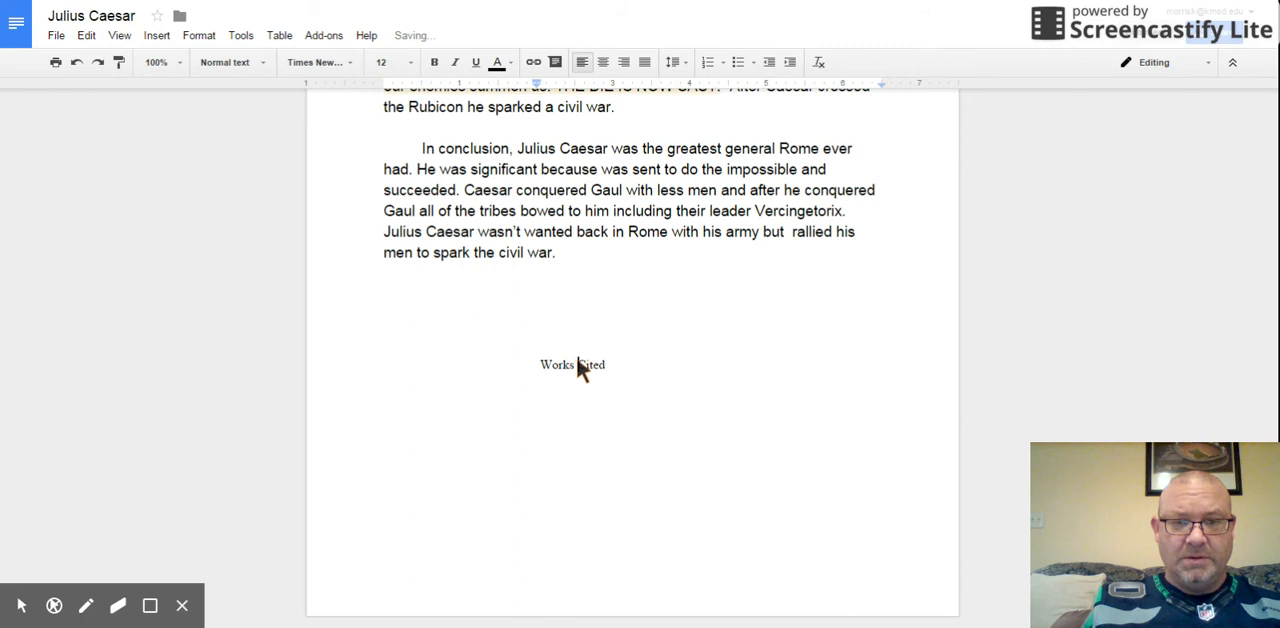
# Step: Paste the copied "Julius Caesar/War" citation into the essay, on the blank line just above the Works Cited heading
pyautogui.click(613, 365)
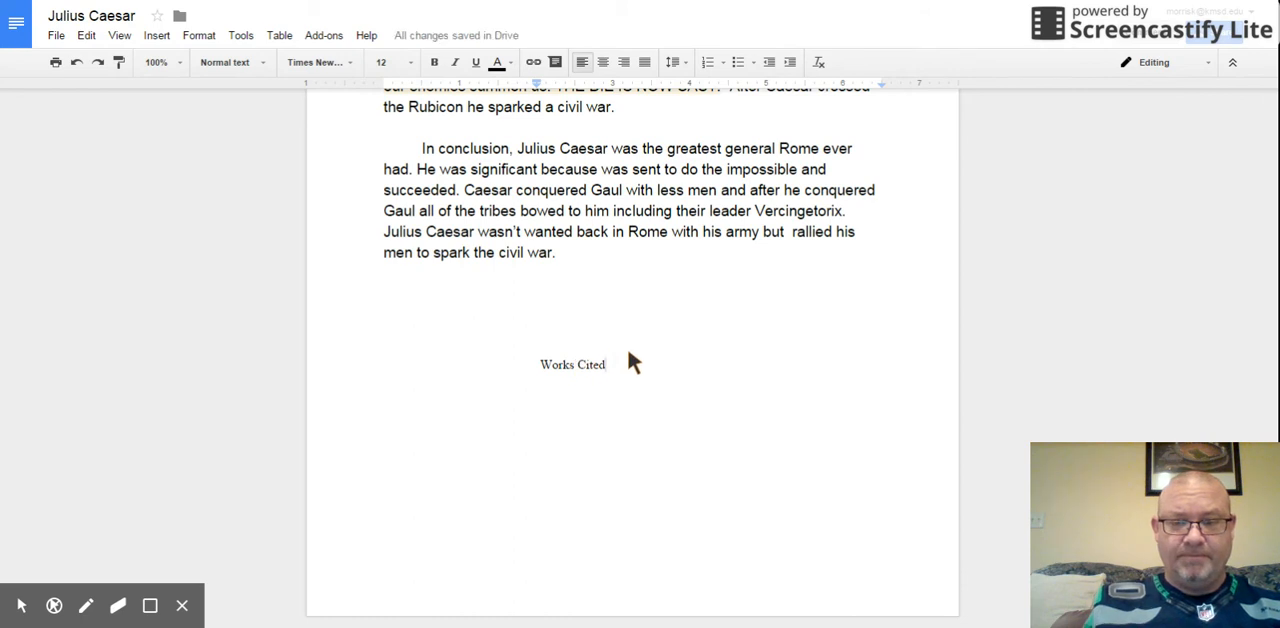
pyautogui.press('Return')
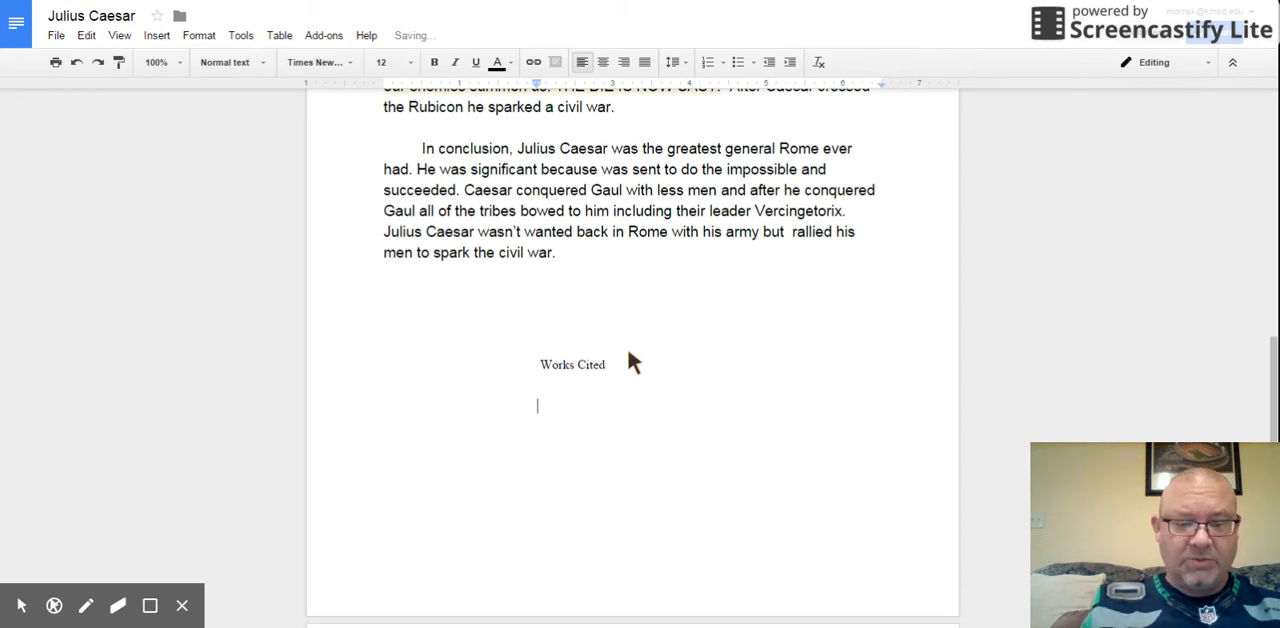
pyautogui.click(630, 354)
pyautogui.rightClick(630, 356)
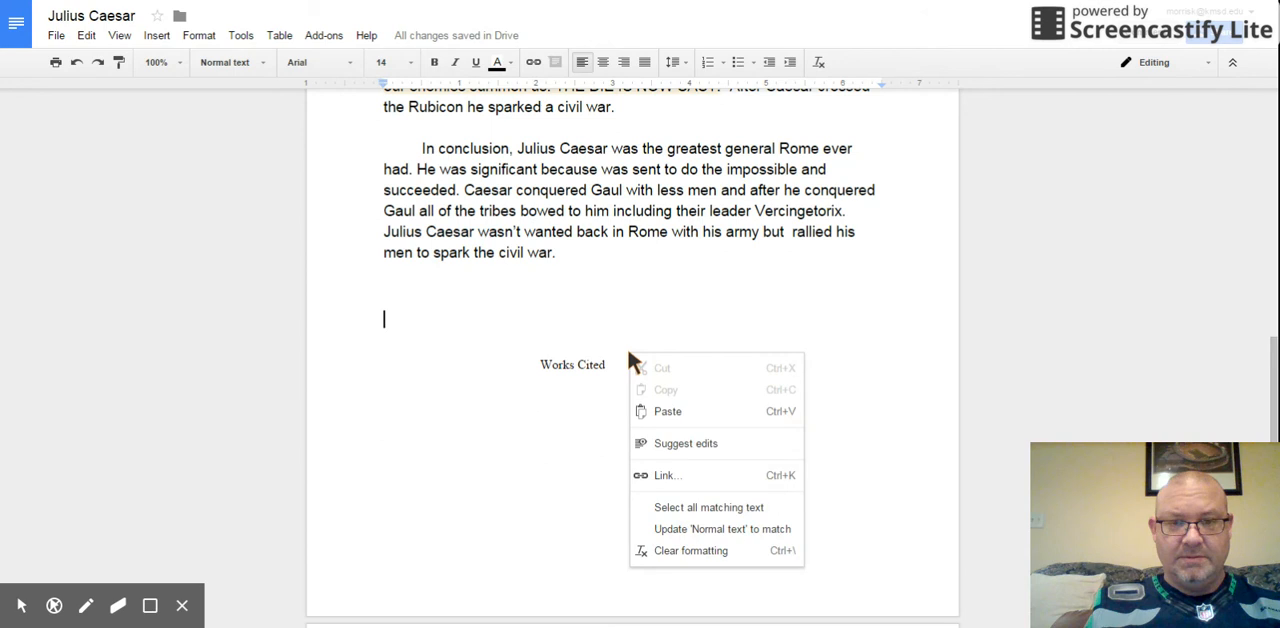
pyautogui.click(668, 412)
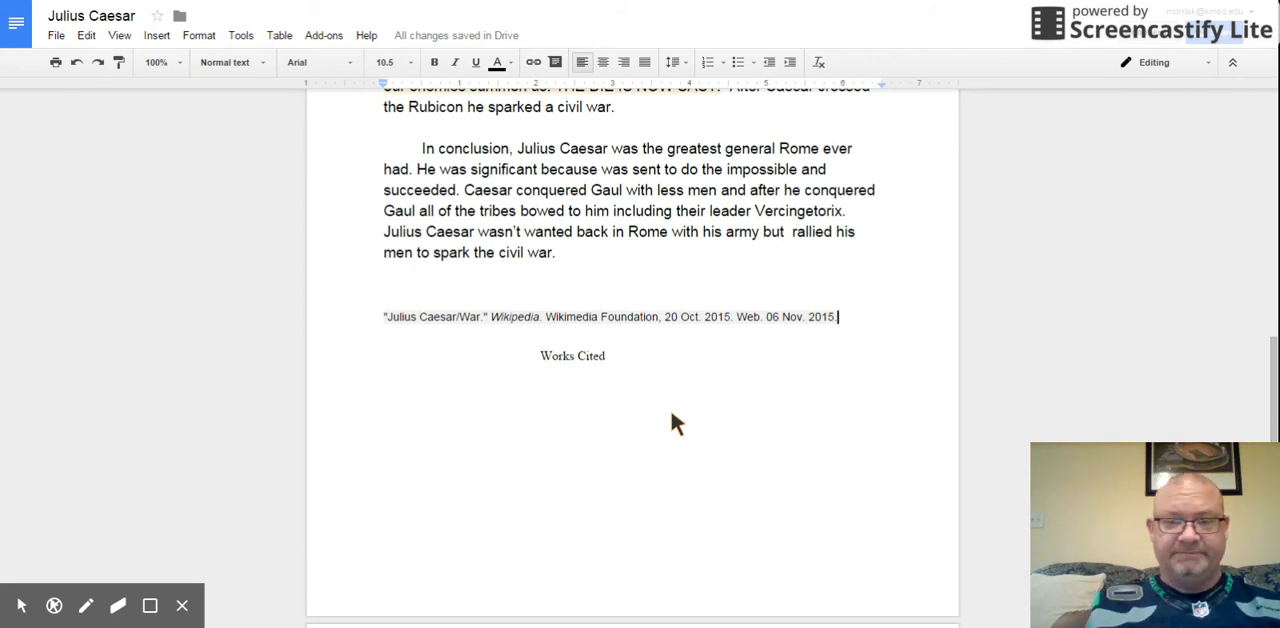
# Step: Switch back to EasyBib and search for a book to cite with the title "Julius Caesar"
pyautogui.click(405, 0)
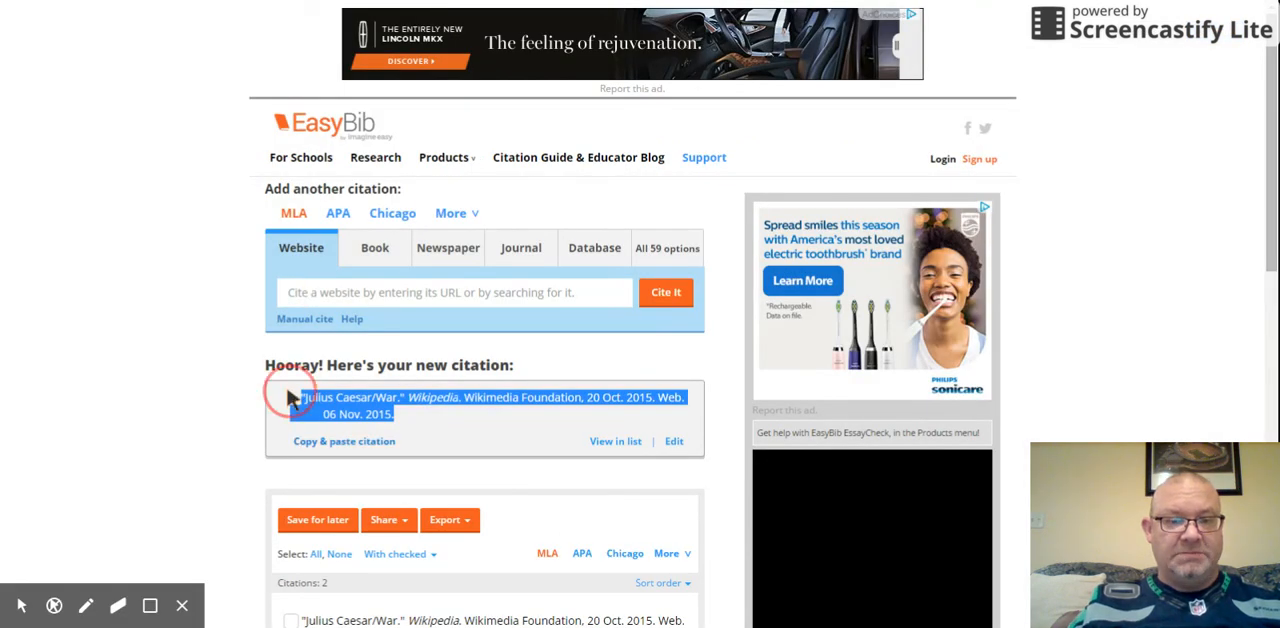
pyautogui.click(300, 289)
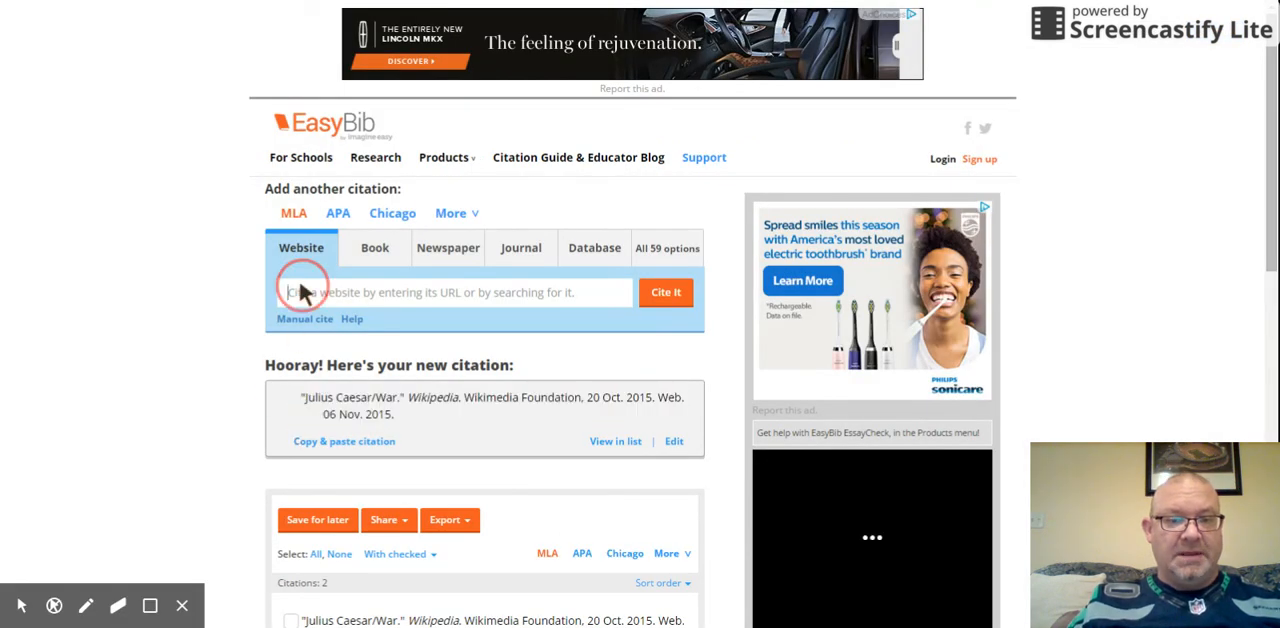
pyautogui.click(379, 250)
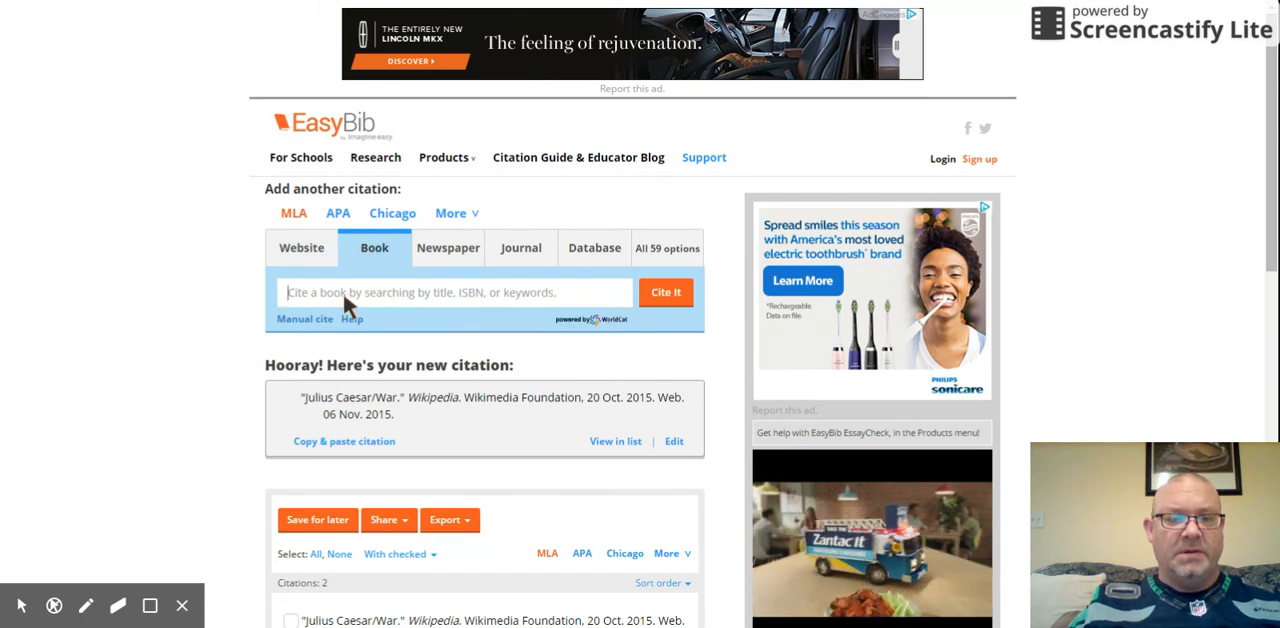
pyautogui.click(342, 290)
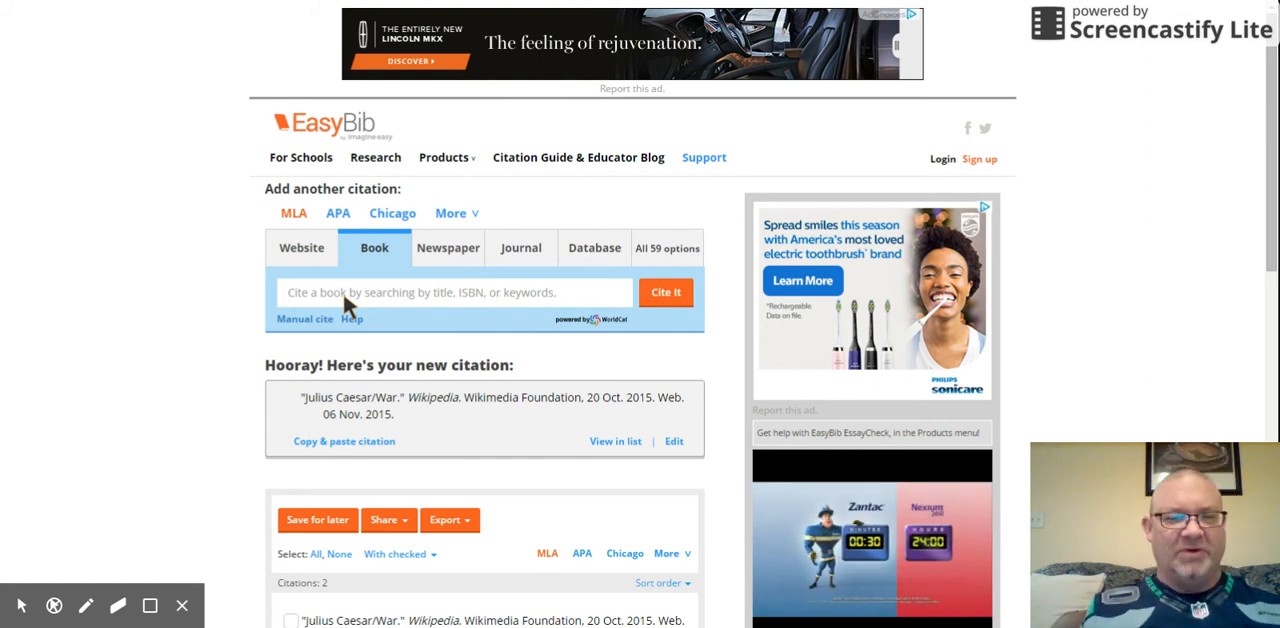
pyautogui.write('Julius ')
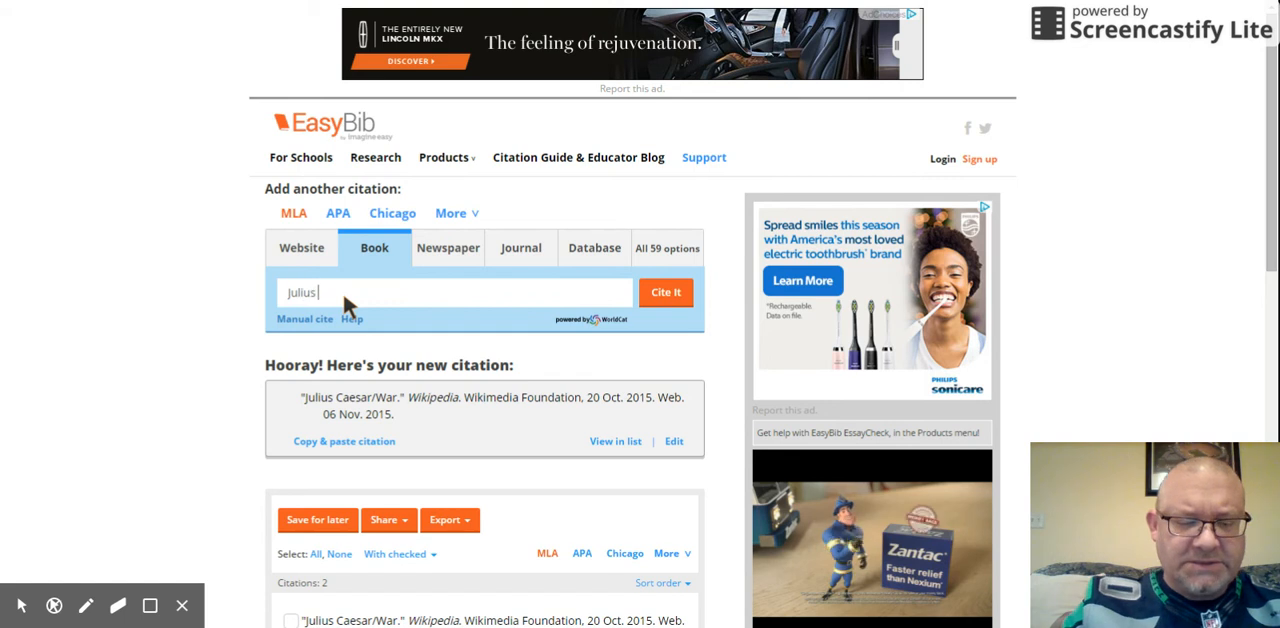
pyautogui.write('Caesar')
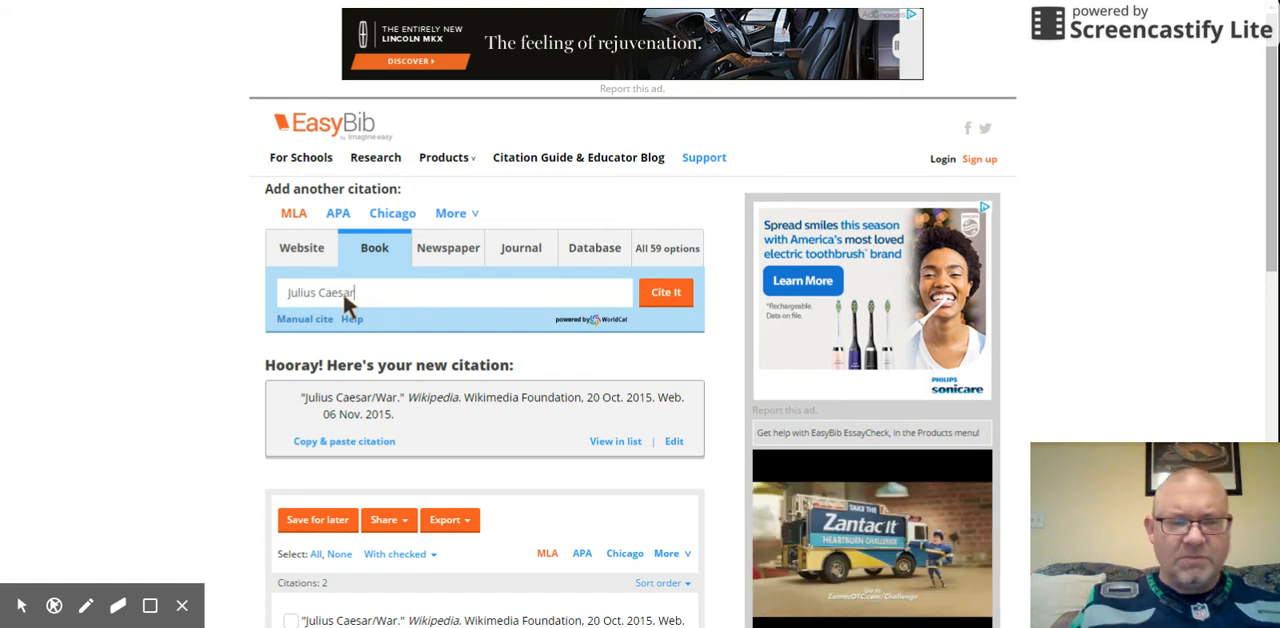
pyautogui.click(673, 296)
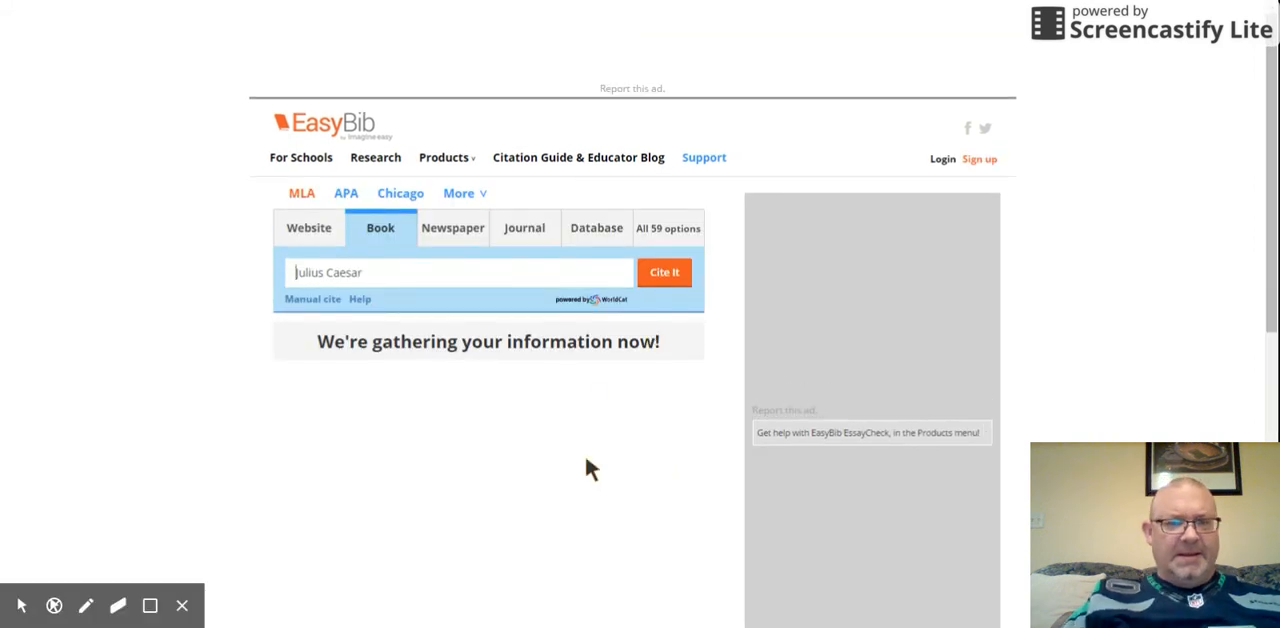
# Step: Choose the 2008 Simon & Schuster edition of Julius Caesar and set the citation to cover a chapter or section
pyautogui.scroll(-3, 590, 468)
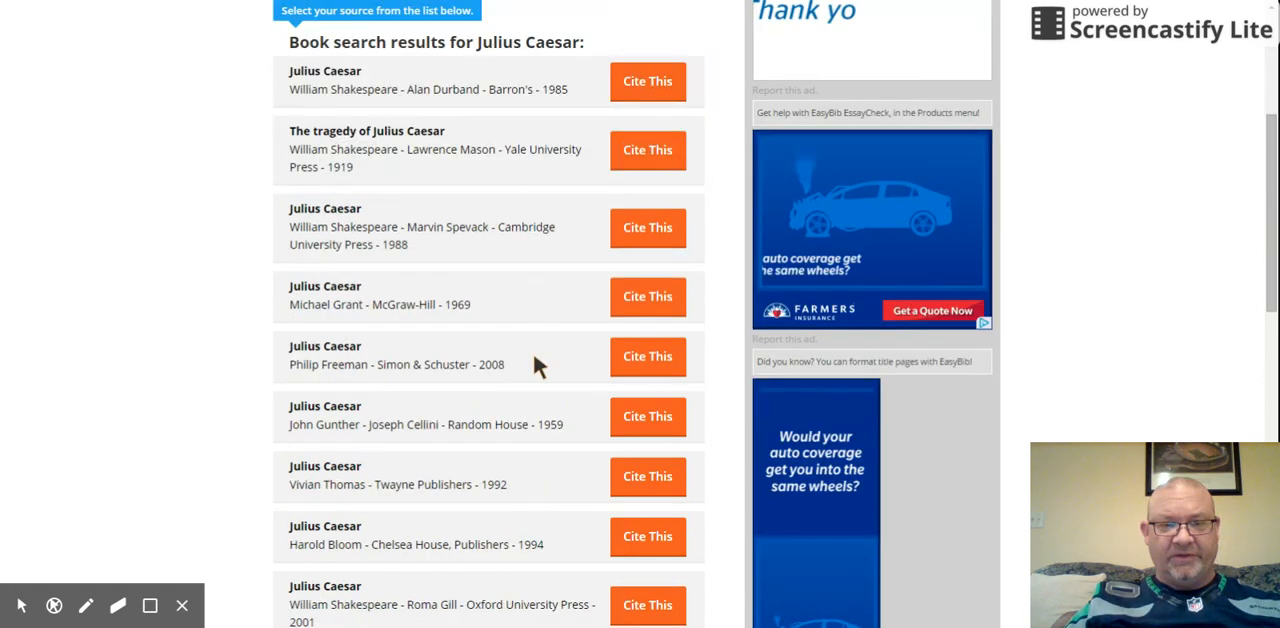
pyautogui.click(628, 360)
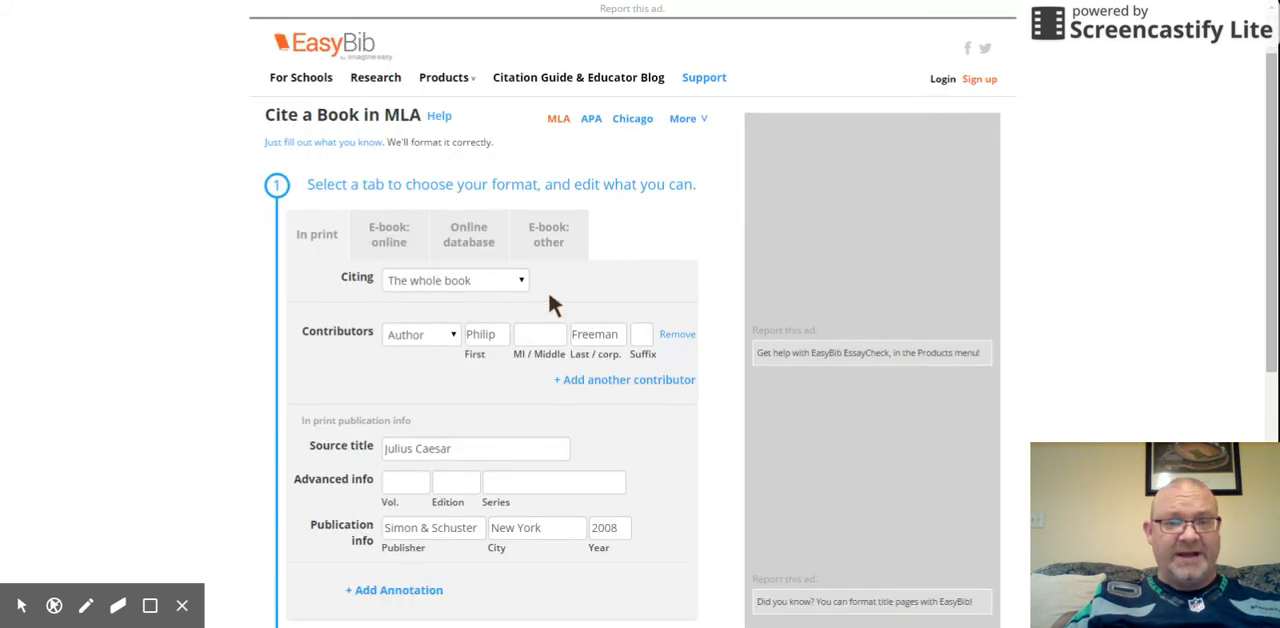
pyautogui.click(521, 279)
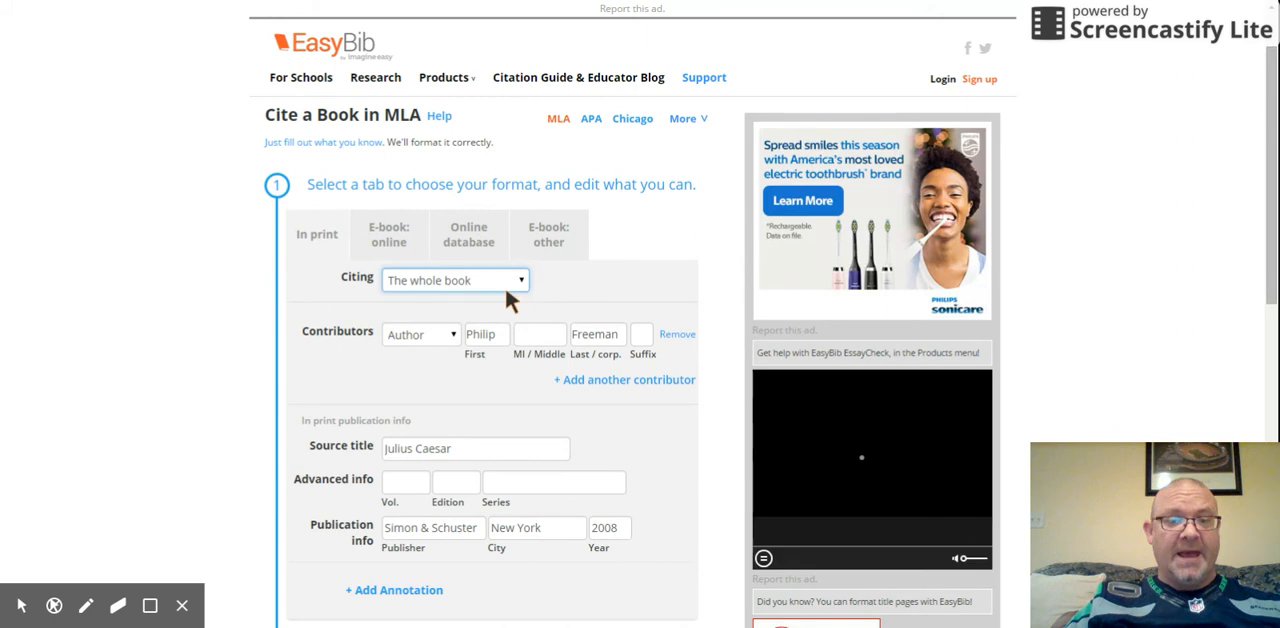
pyautogui.click(495, 307)
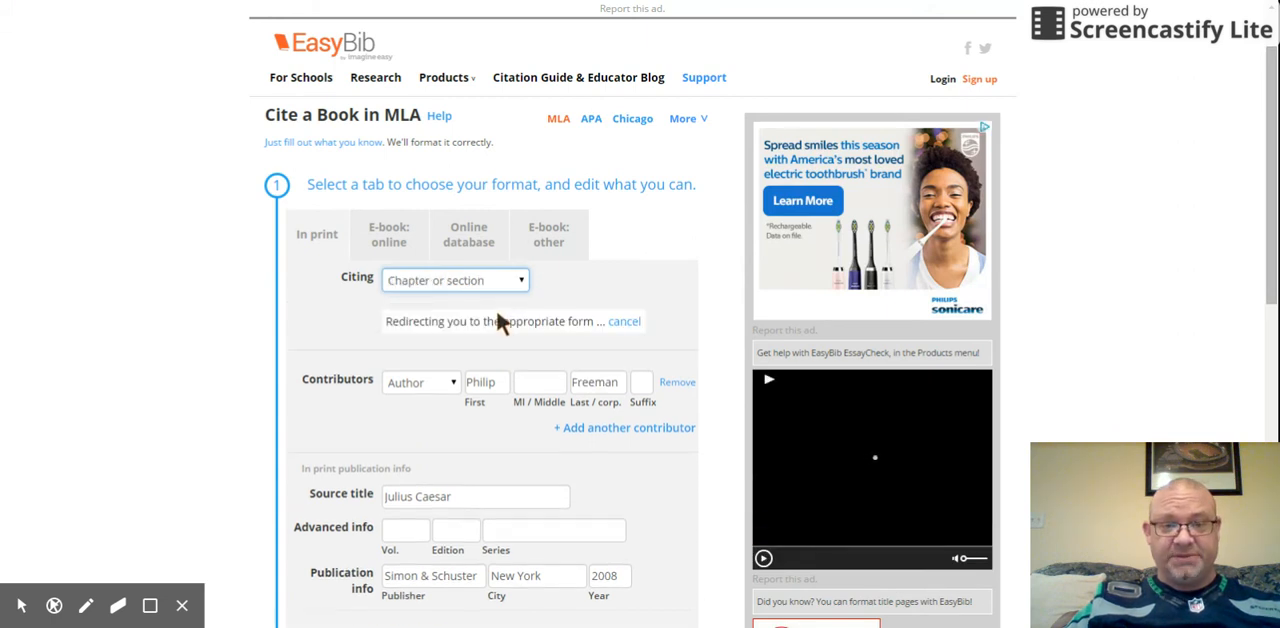
# Step: Enter "The War General" as the chapter/section title of the book citation
pyautogui.scroll(-1, 498, 318)
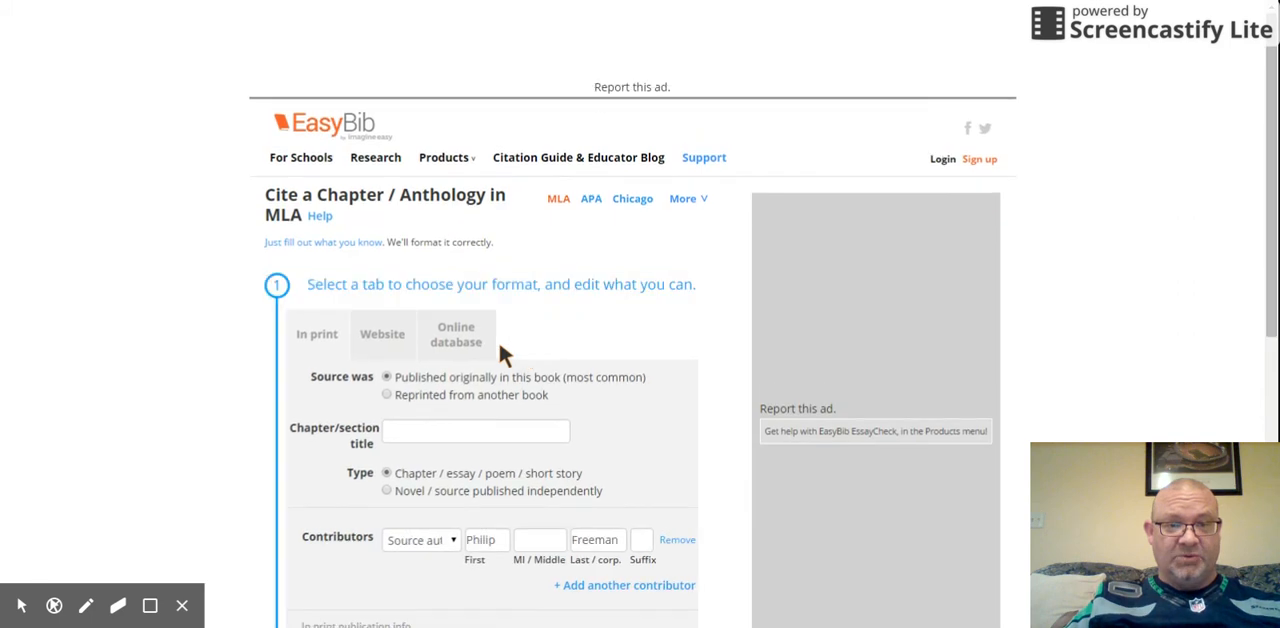
pyautogui.scroll(-2, 517, 350)
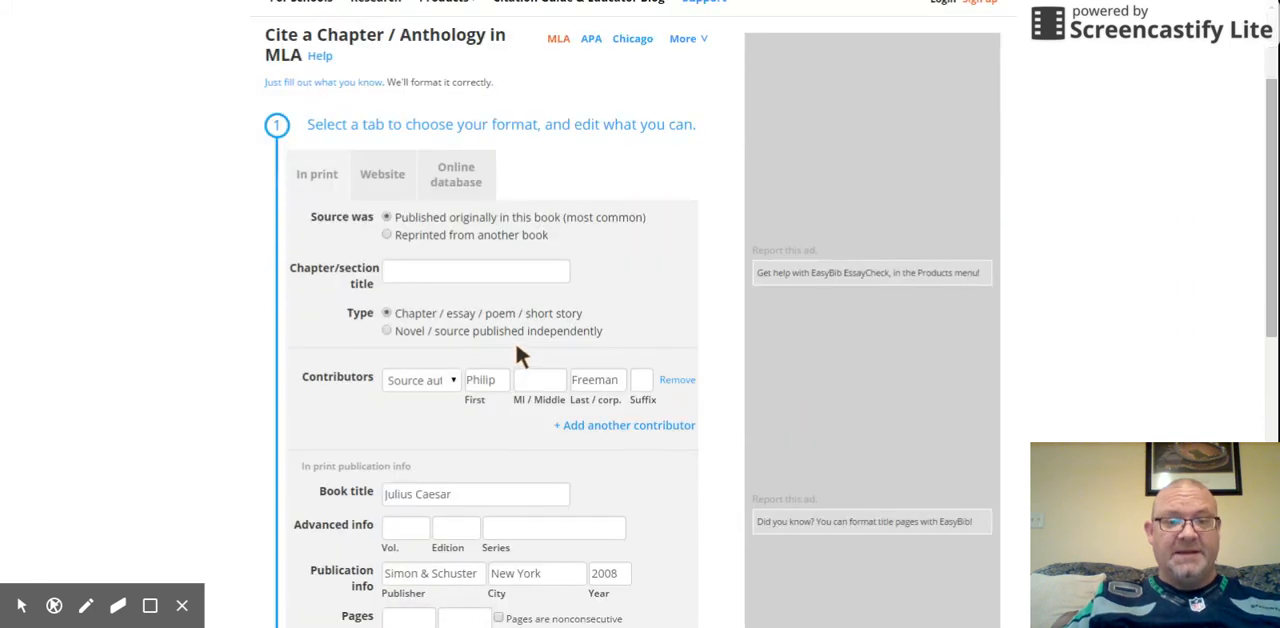
pyautogui.click(458, 273)
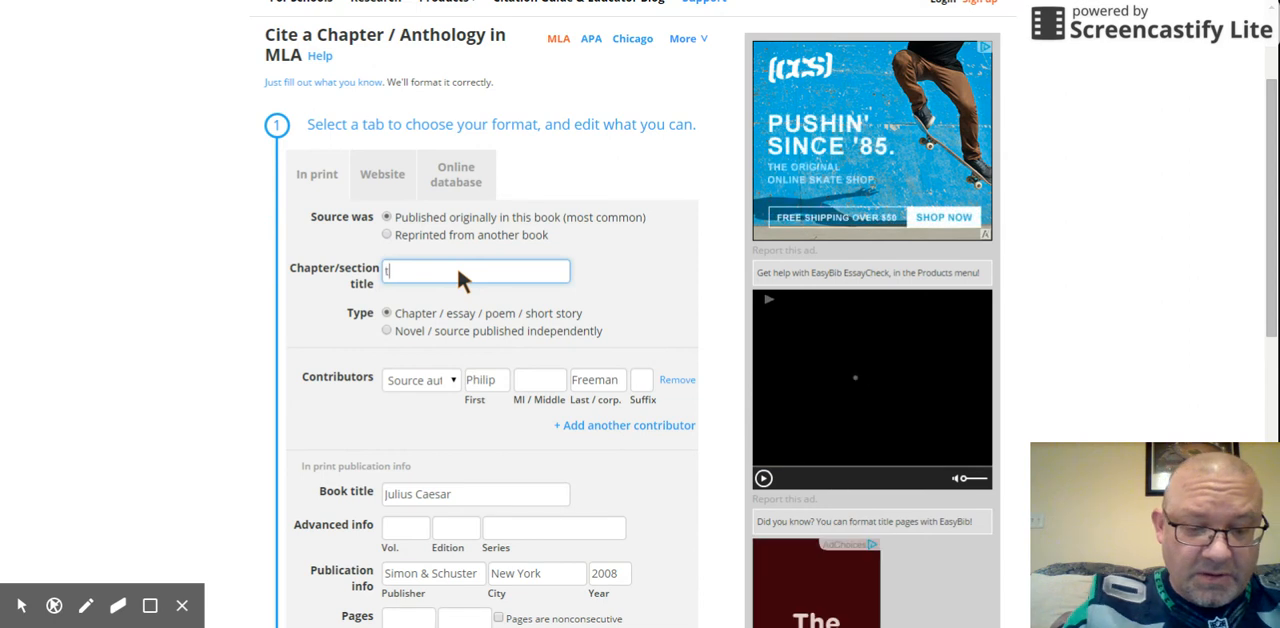
pyautogui.write('The')
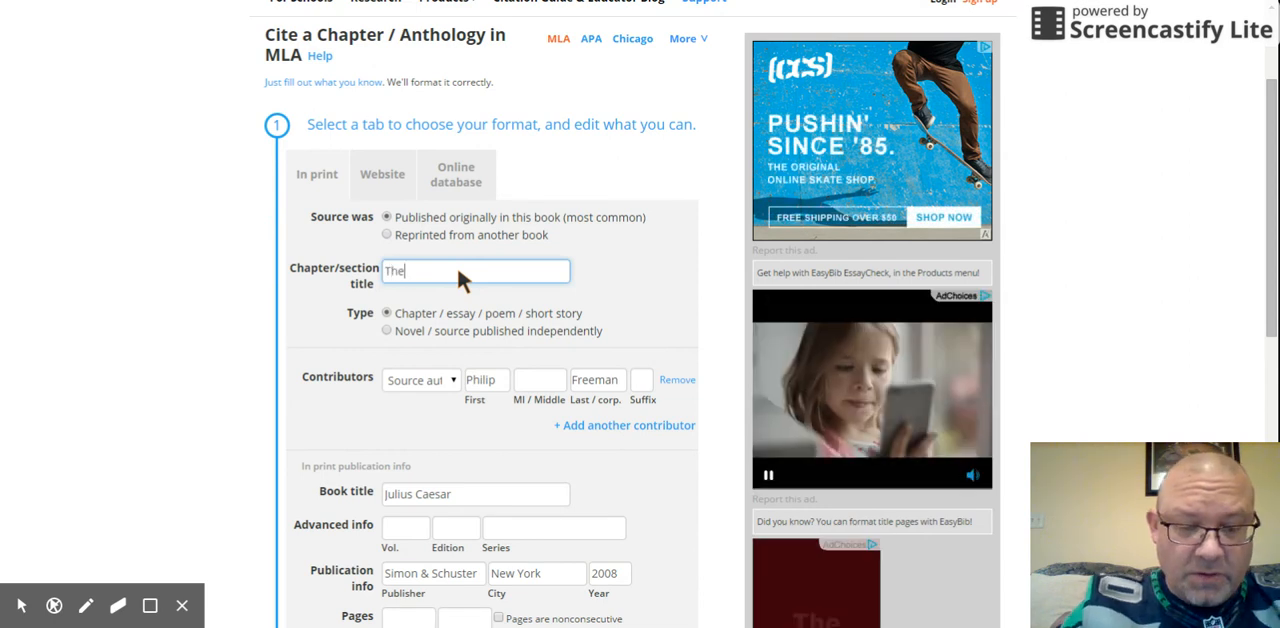
pyautogui.write(' War general')
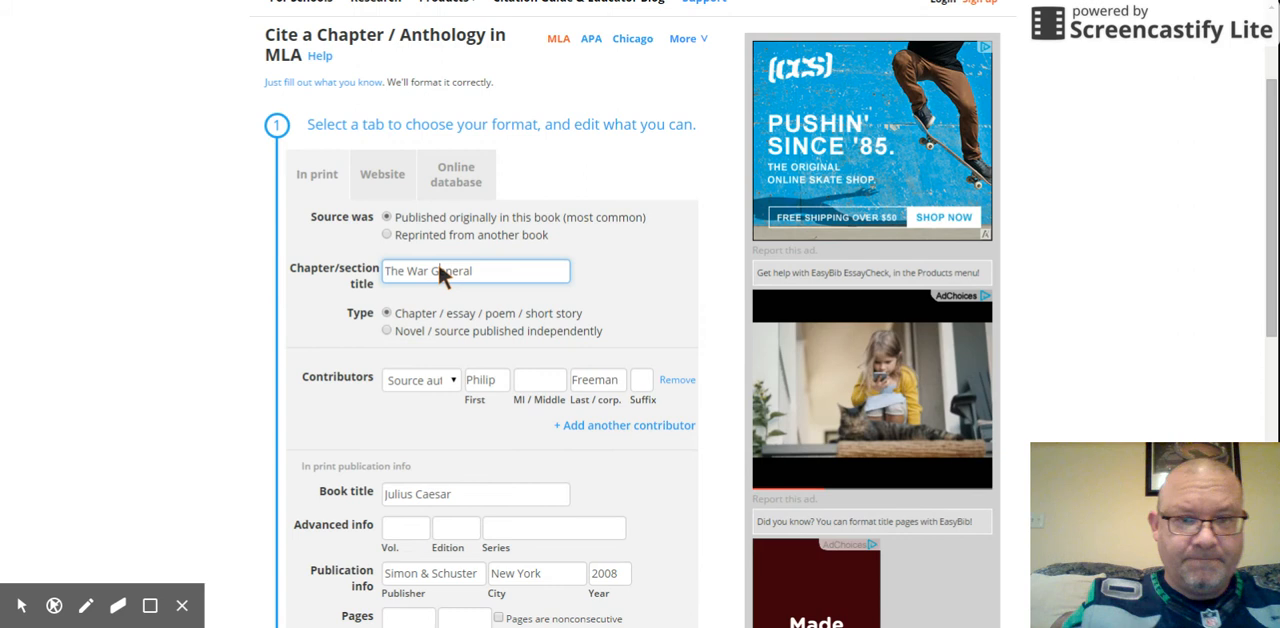
pyautogui.click(438, 268)
pyautogui.press('BackSpace')
pyautogui.write('G')
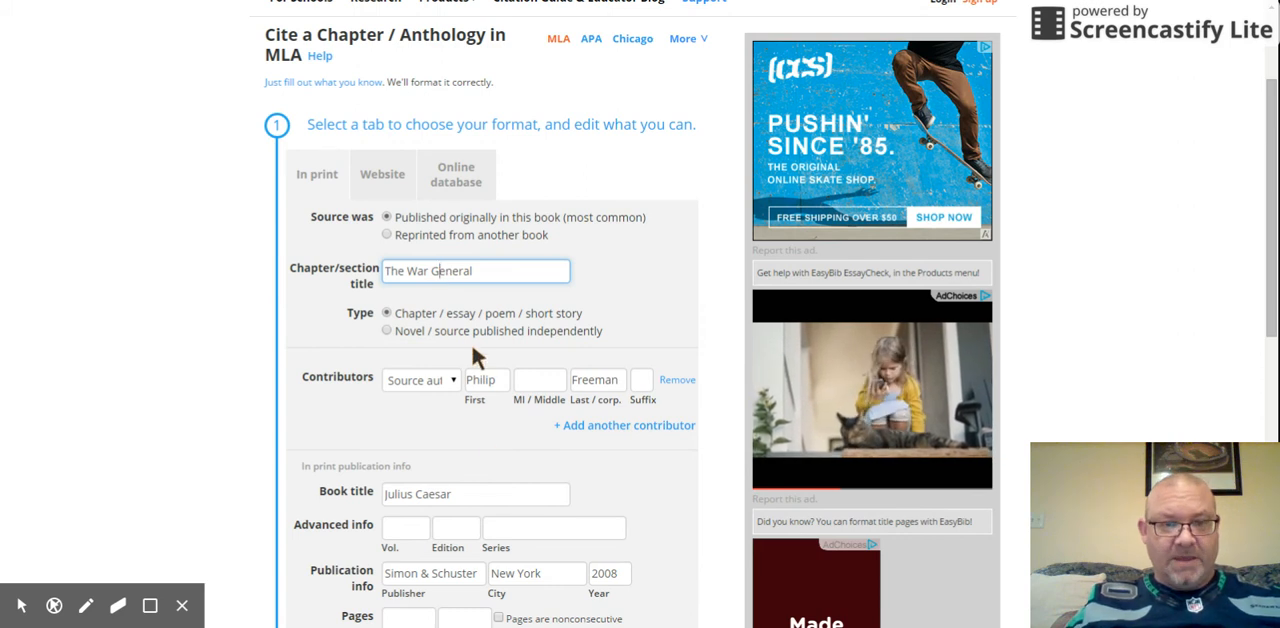
# Step: Set the chapter's page range to 15 through 31 and create the citation
pyautogui.scroll(-1, 472, 350)
pyautogui.scroll(-2, 470, 342)
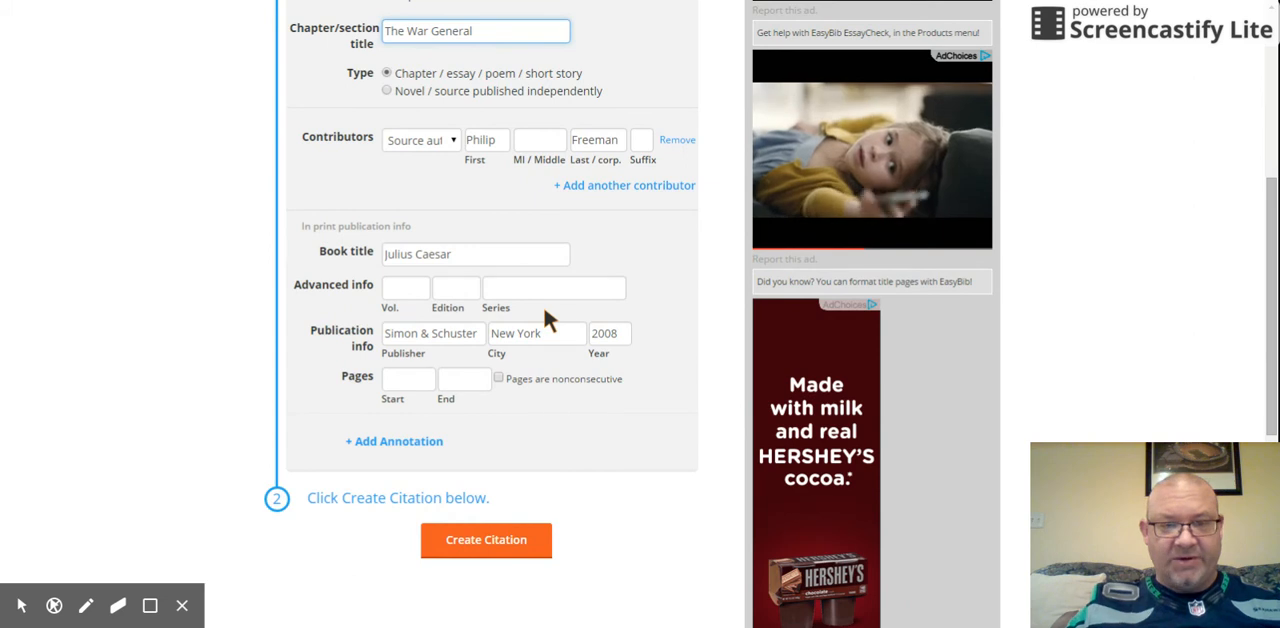
pyautogui.click(406, 381)
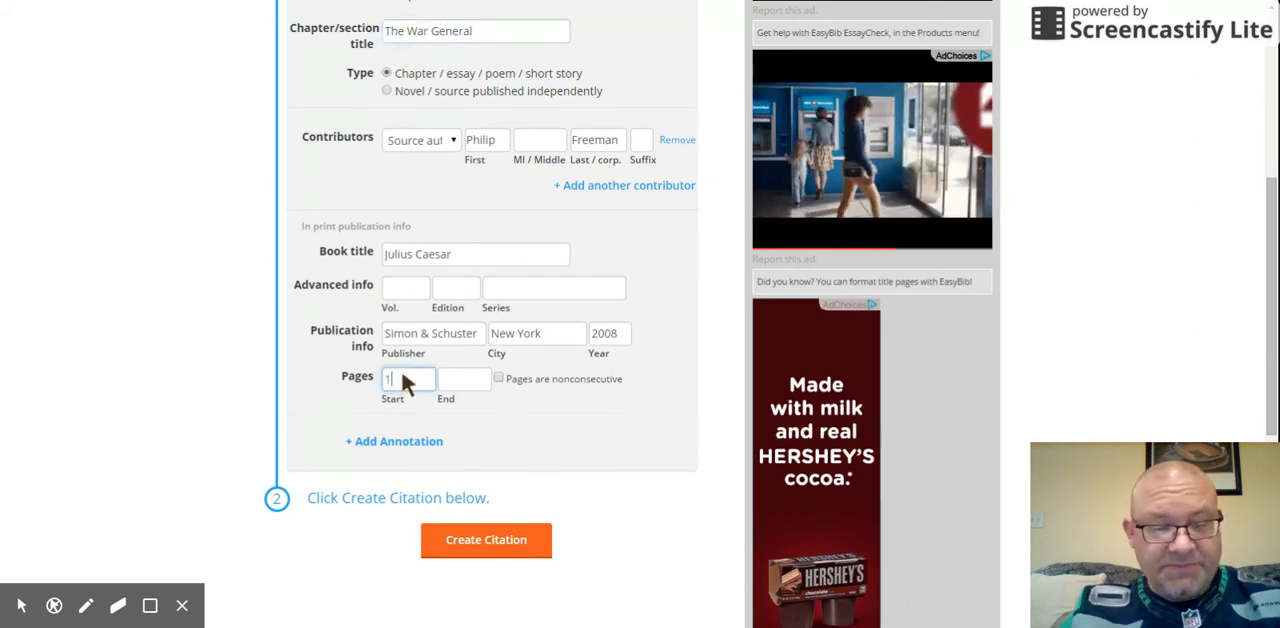
pyautogui.write('15')
pyautogui.click(465, 377)
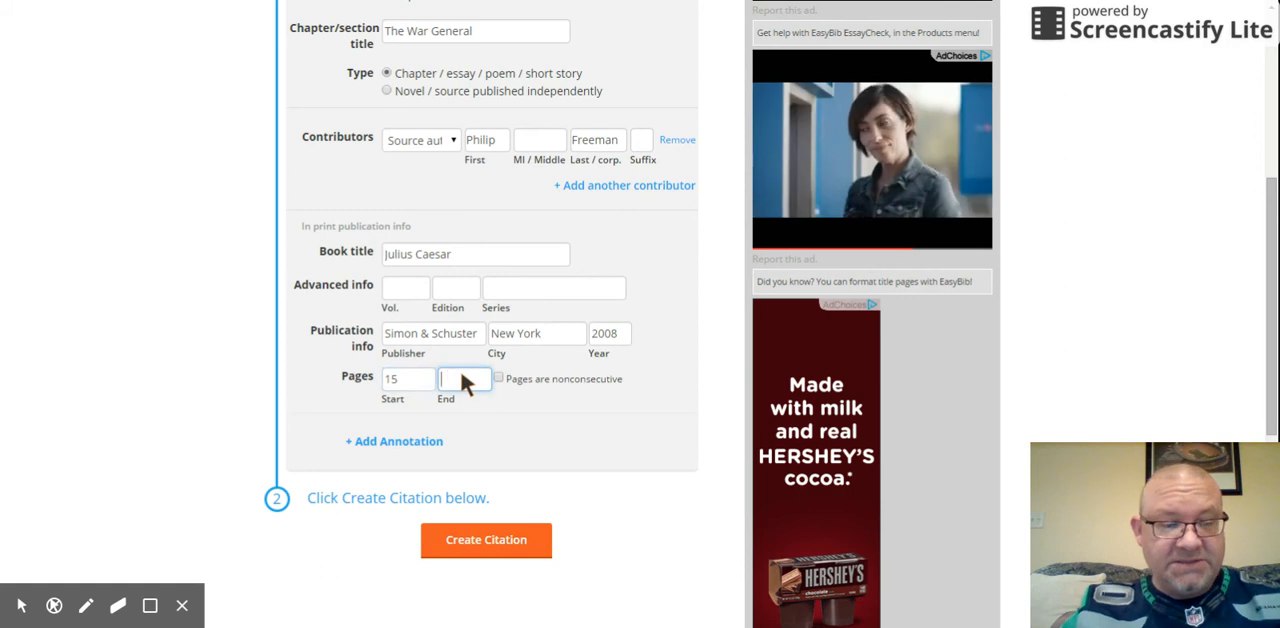
pyautogui.write('31')
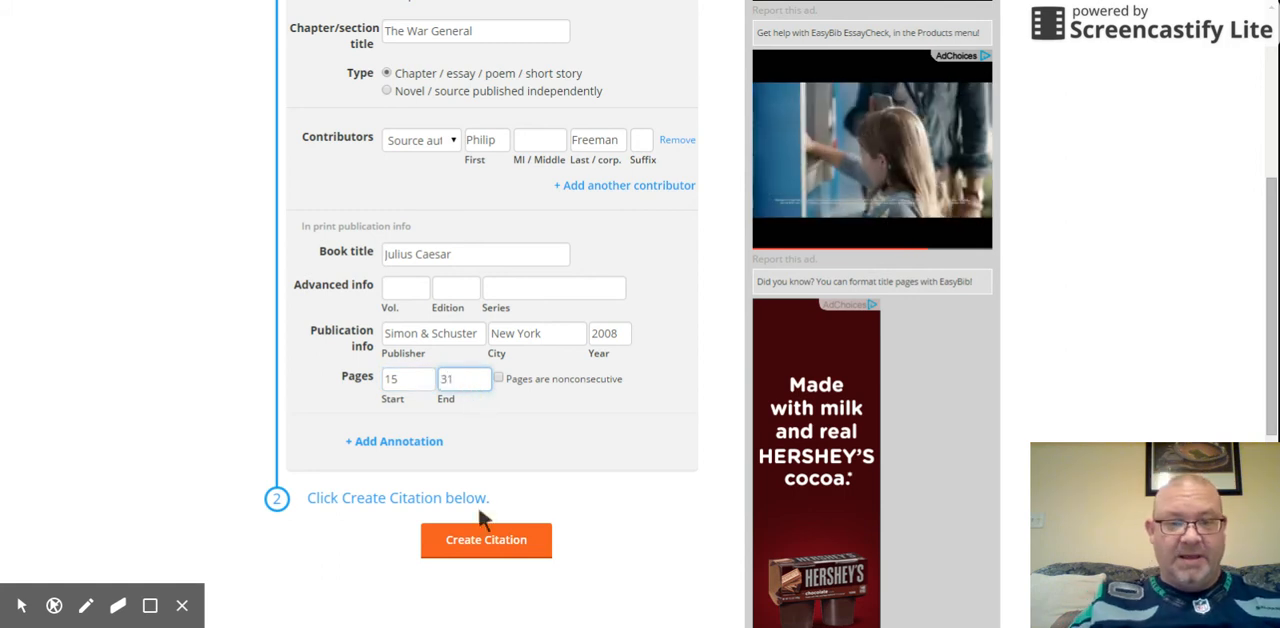
pyautogui.click(486, 541)
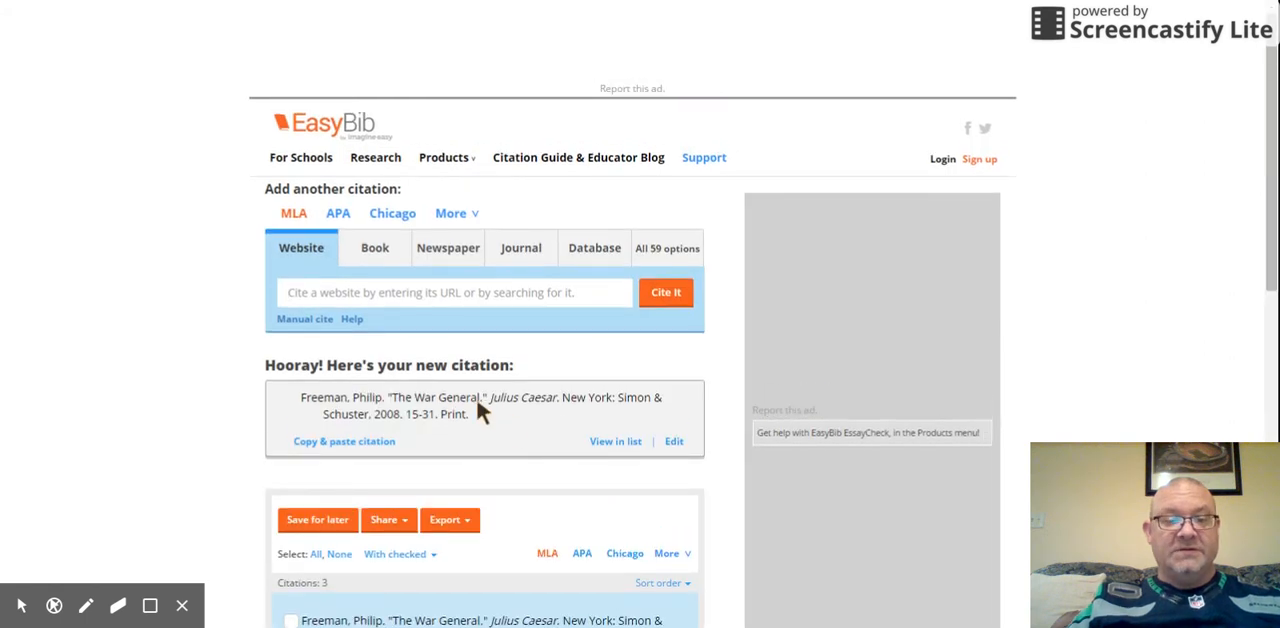
# Step: Copy the full "The War General" citation and paste it on a new line below Works Cited in the Google Docs essay
pyautogui.moveTo(298, 398); pyautogui.dragTo(474, 425)
pyautogui.hotkey('ctrl', 'c')
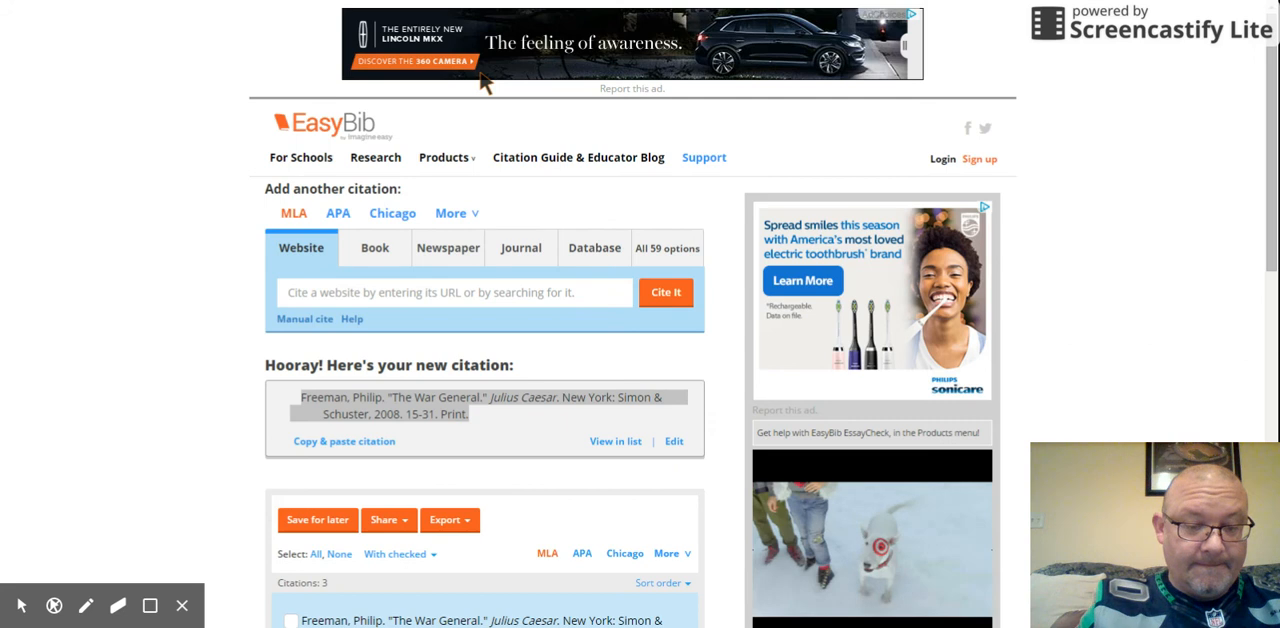
pyautogui.hotkey('ctrl', 'Tab')
pyautogui.press('Return')
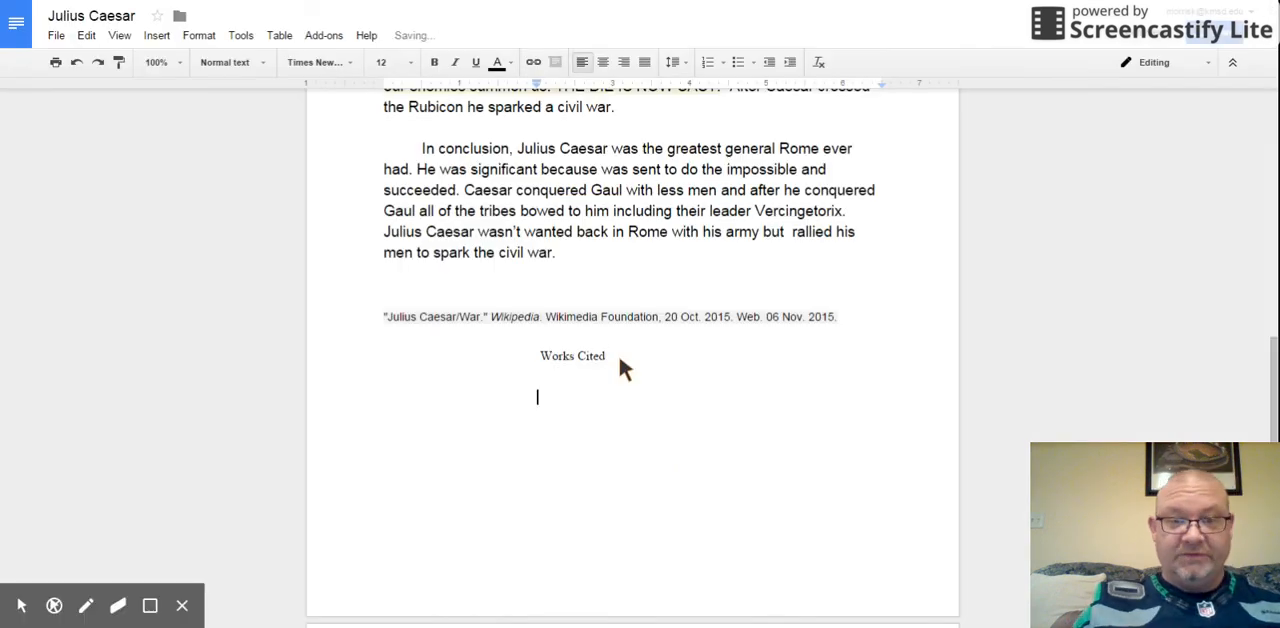
pyautogui.rightClick(566, 394)
pyautogui.click(603, 450)
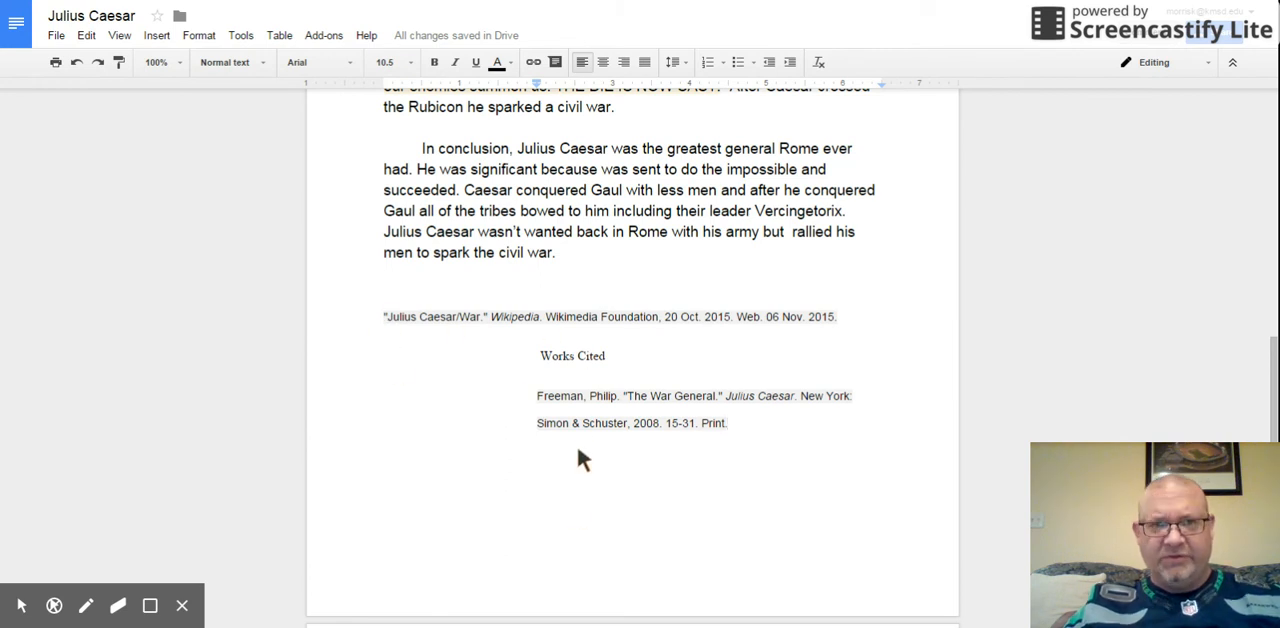
pyautogui.click(380, 2)
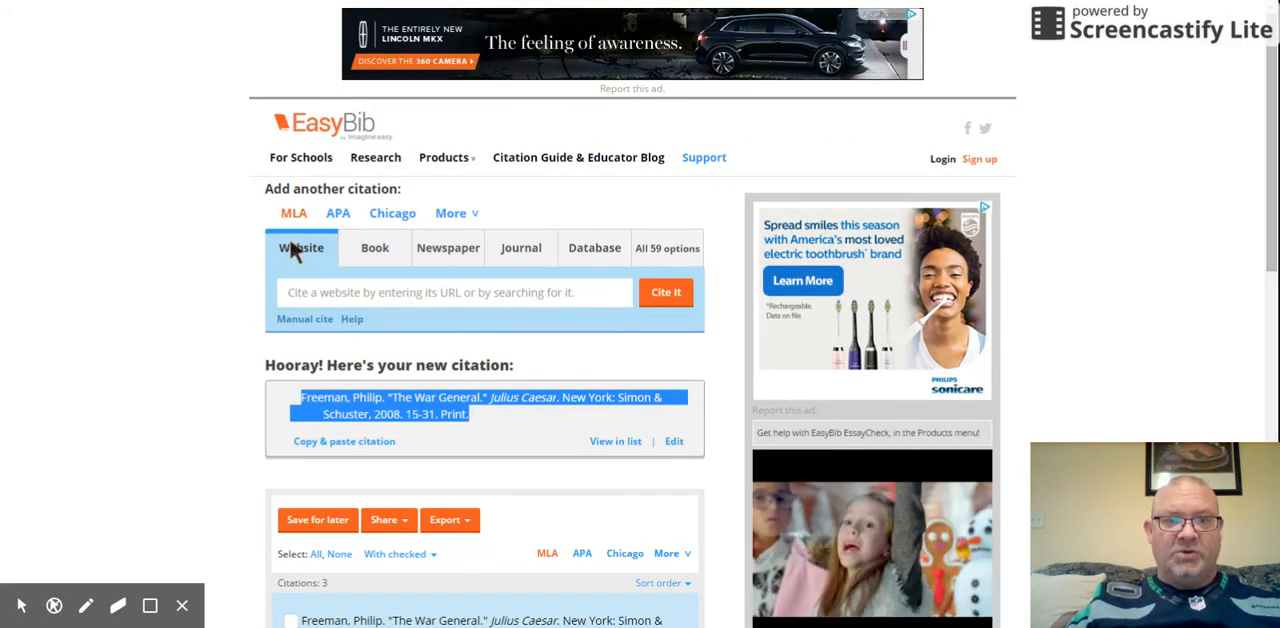
pyautogui.click(310, 290)
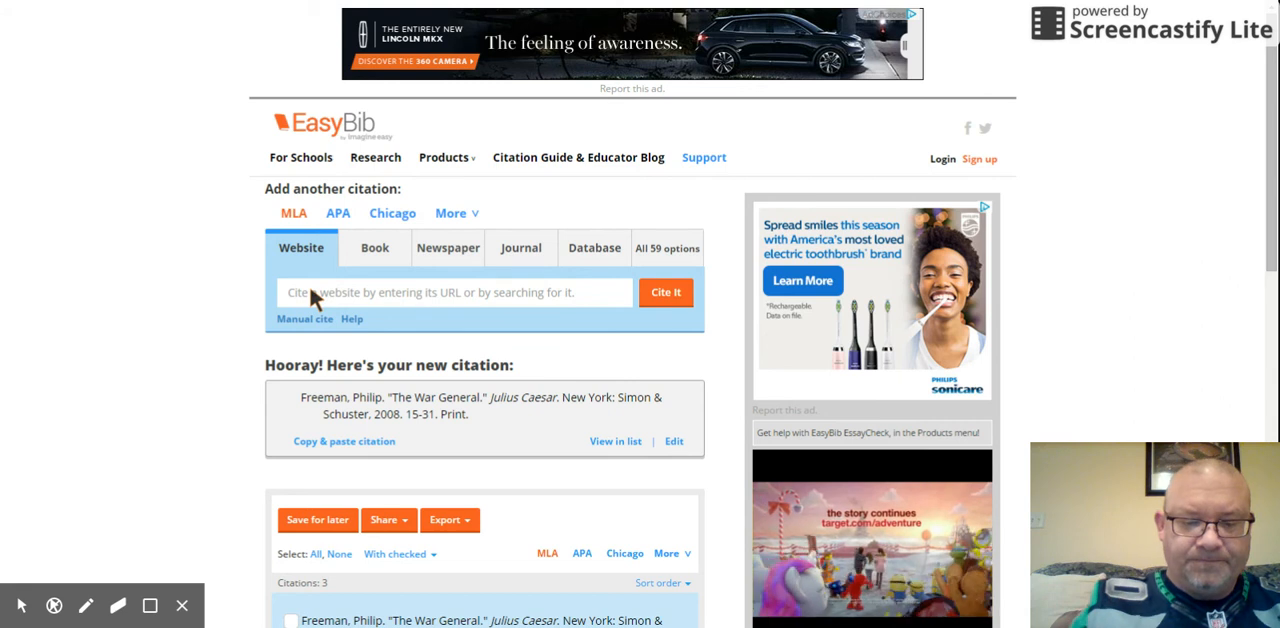
pyautogui.write('yo')
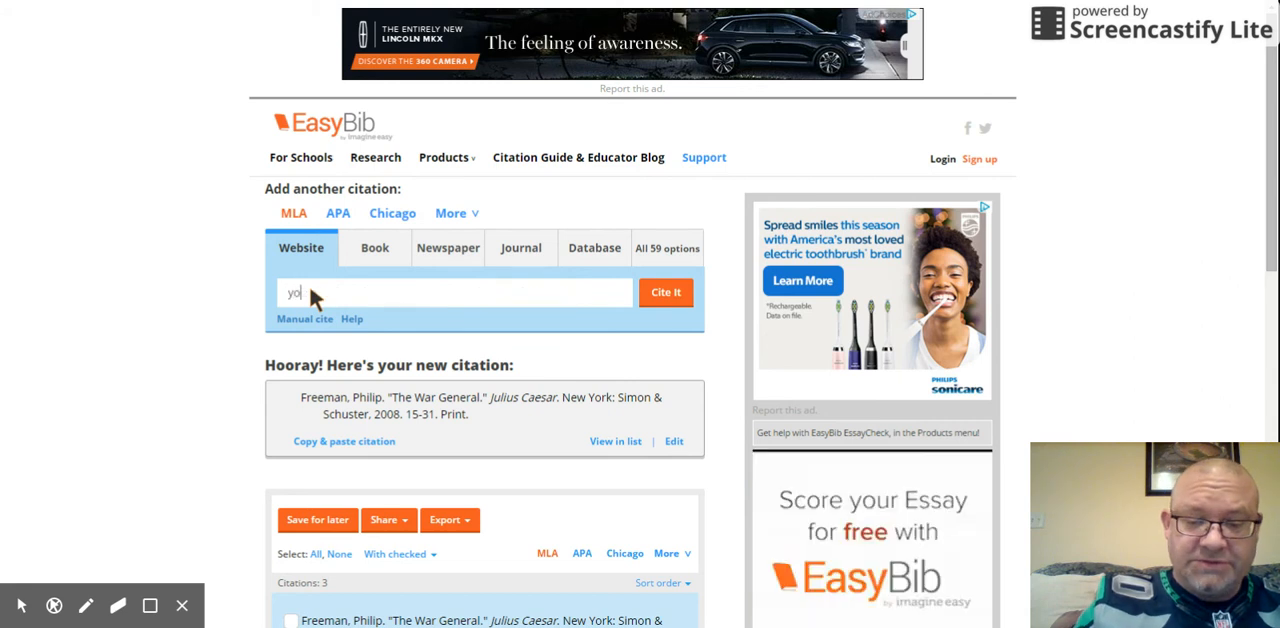
pyautogui.write('utube')
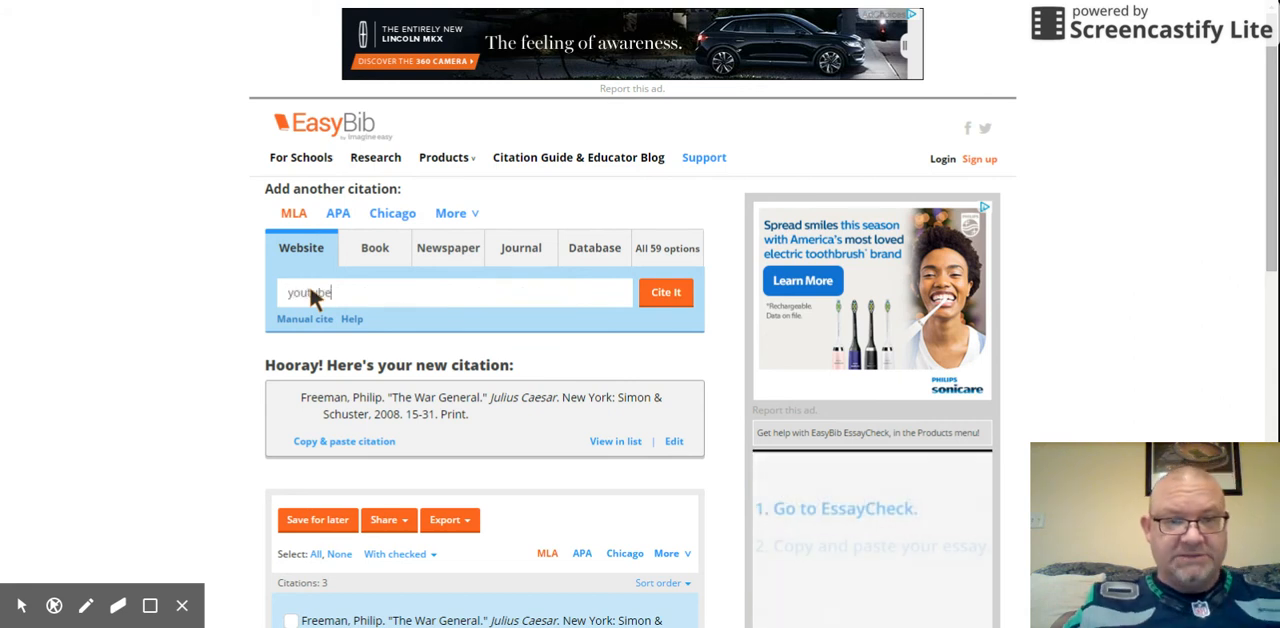
pyautogui.click(660, 291)
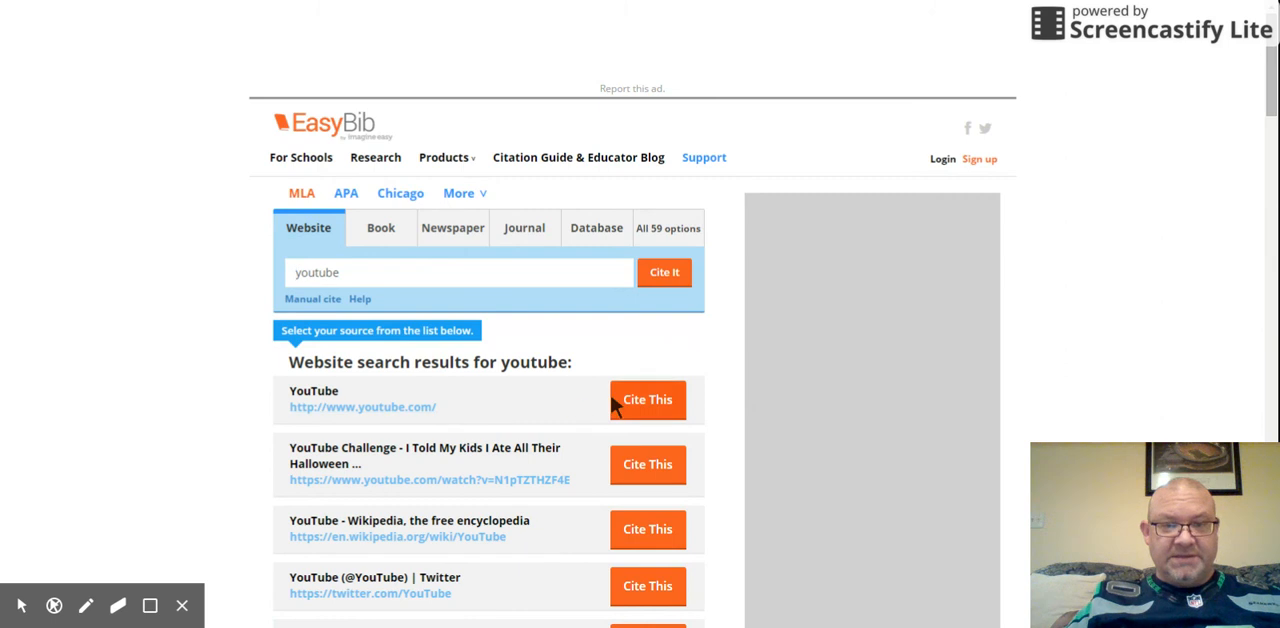
pyautogui.click(646, 401)
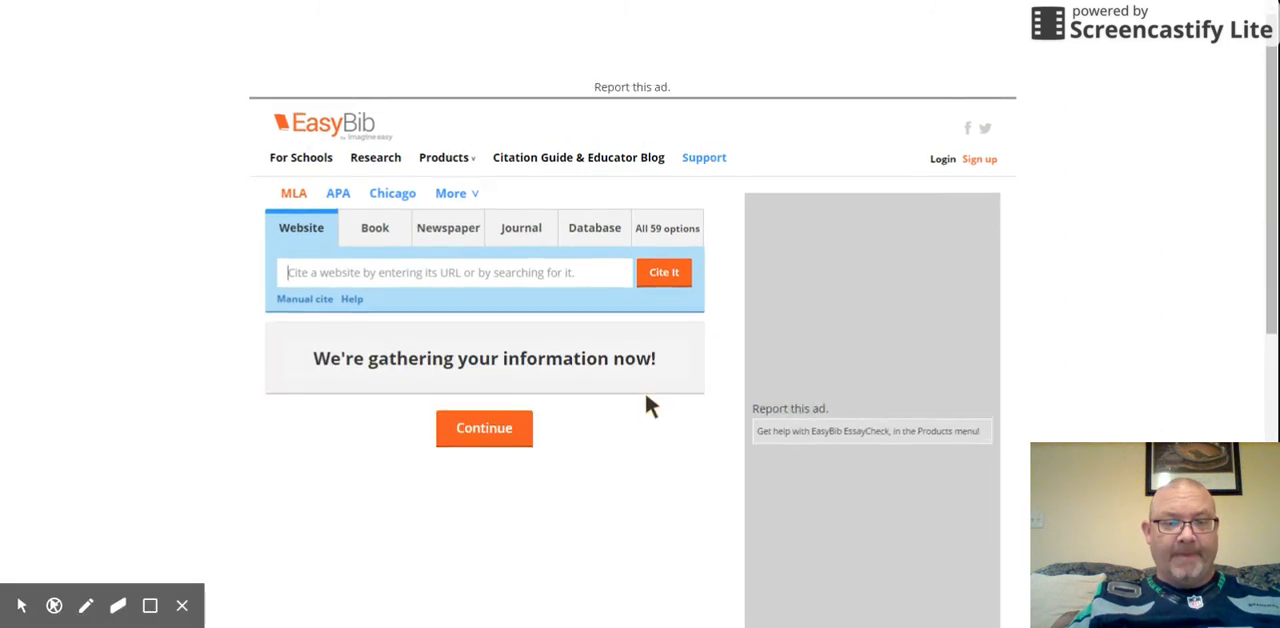
# Step: Continue to the final step of the YouTube website citation and enter "The Great Julius Caesar" as the article title
pyautogui.scroll(-2, 547, 427)
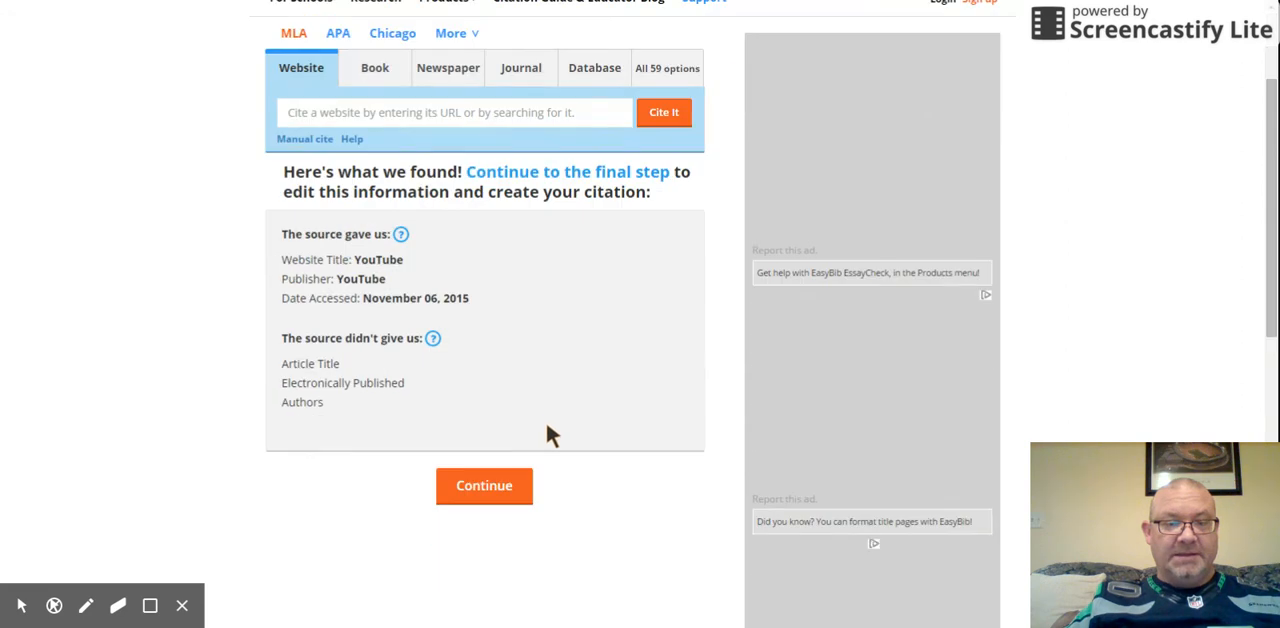
pyautogui.click(487, 488)
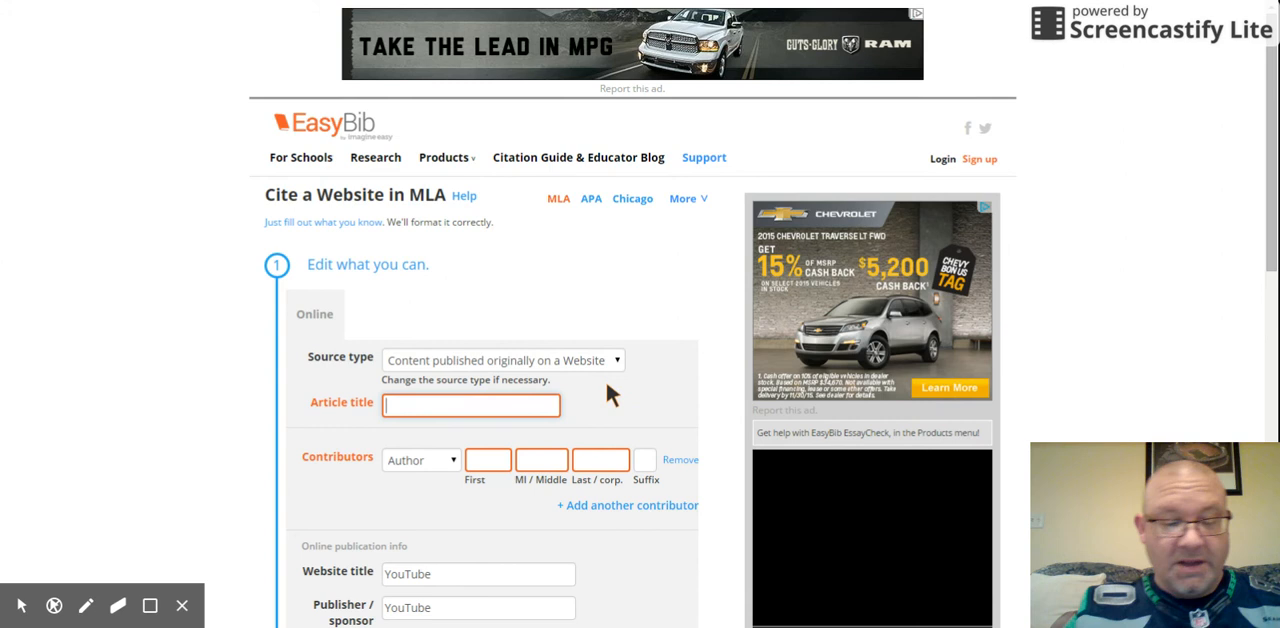
pyautogui.write('Th')
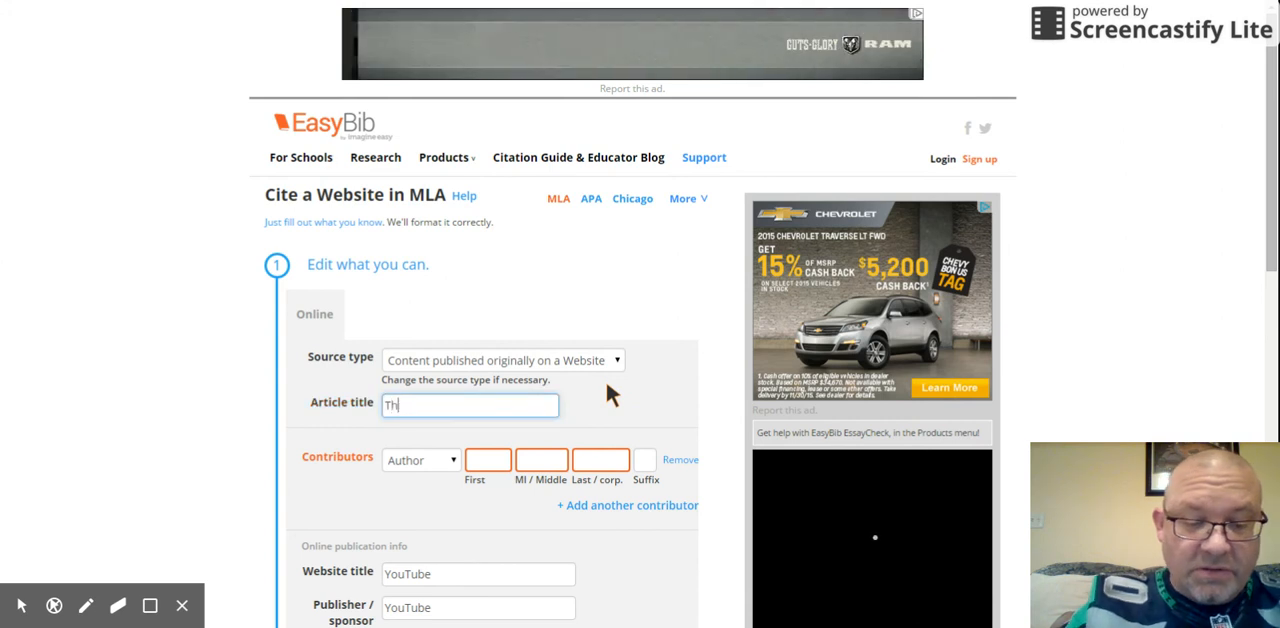
pyautogui.write('e Grea')
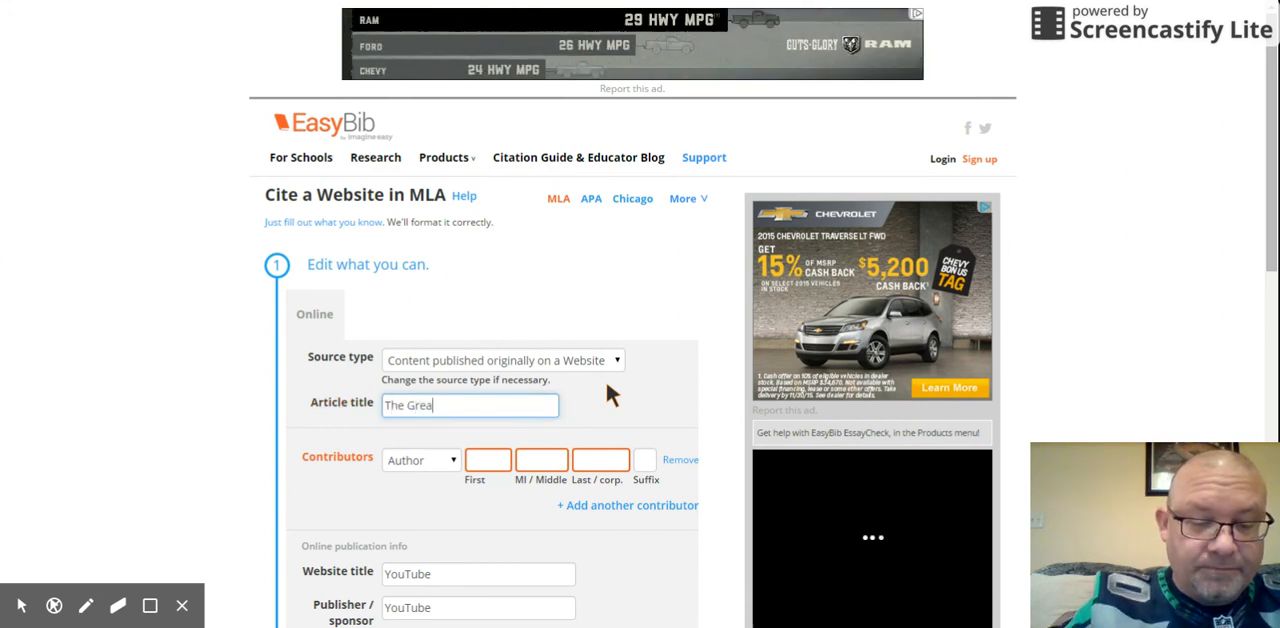
pyautogui.write('t Juli')
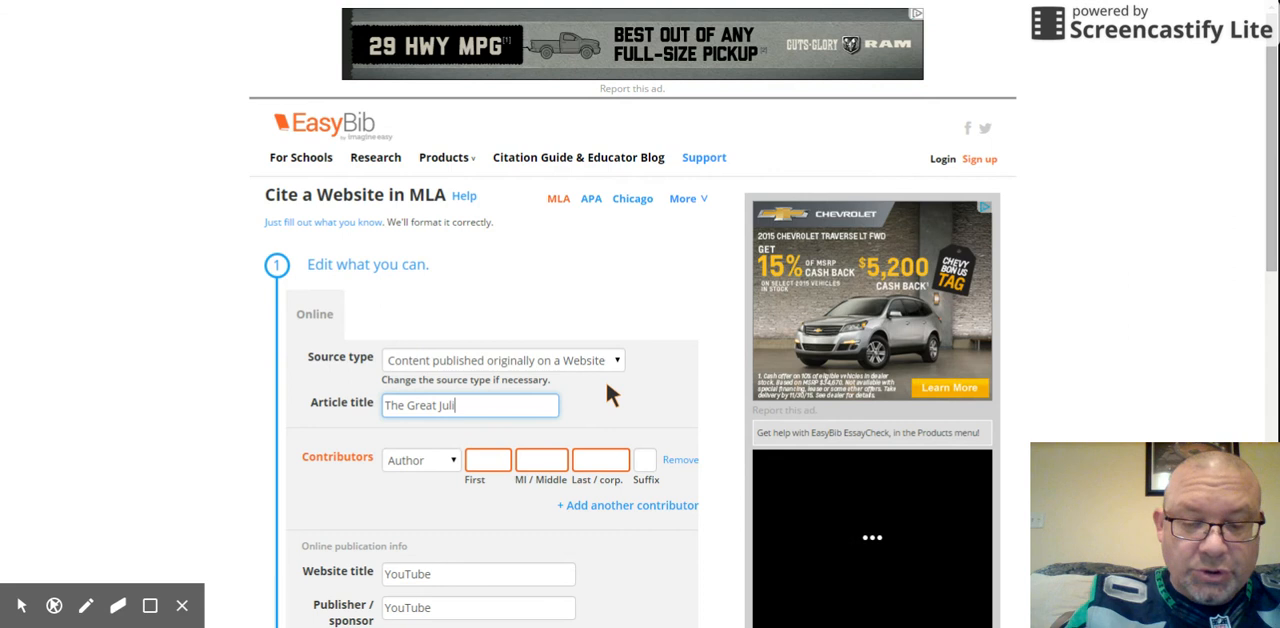
pyautogui.write('us Caesar')
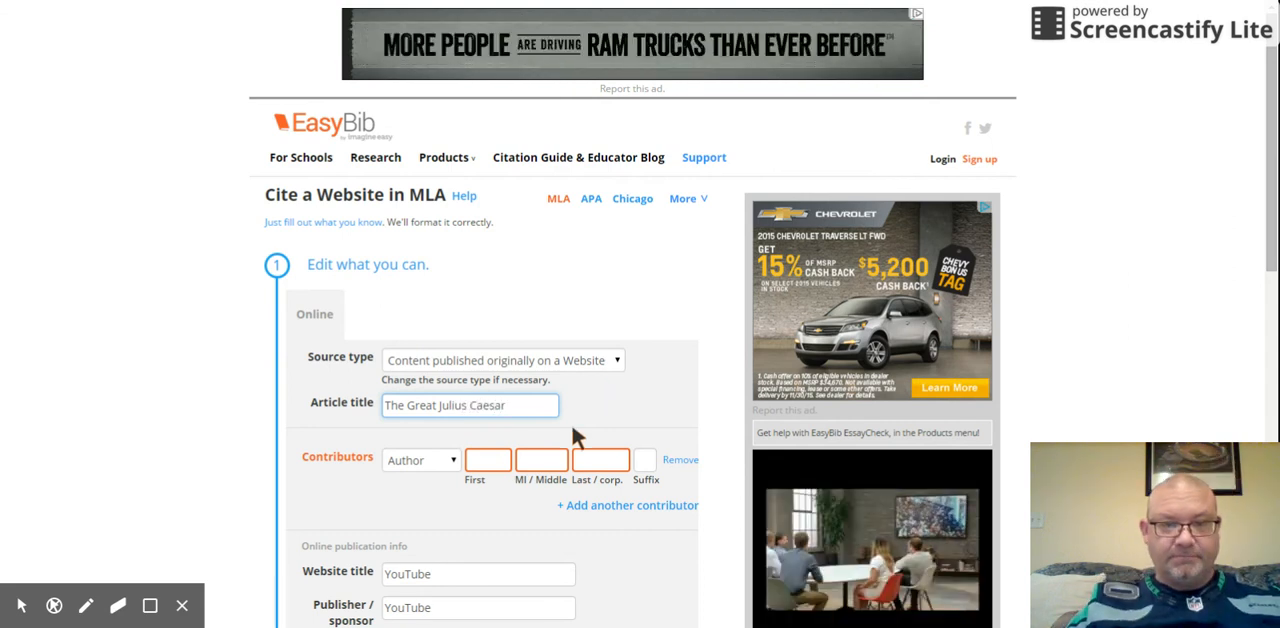
# Step: Set the electronic publication date to 18 October 2015 and create the YouTube citation
pyautogui.scroll(-2, 571, 421)
pyautogui.scroll(-2, 584, 430)
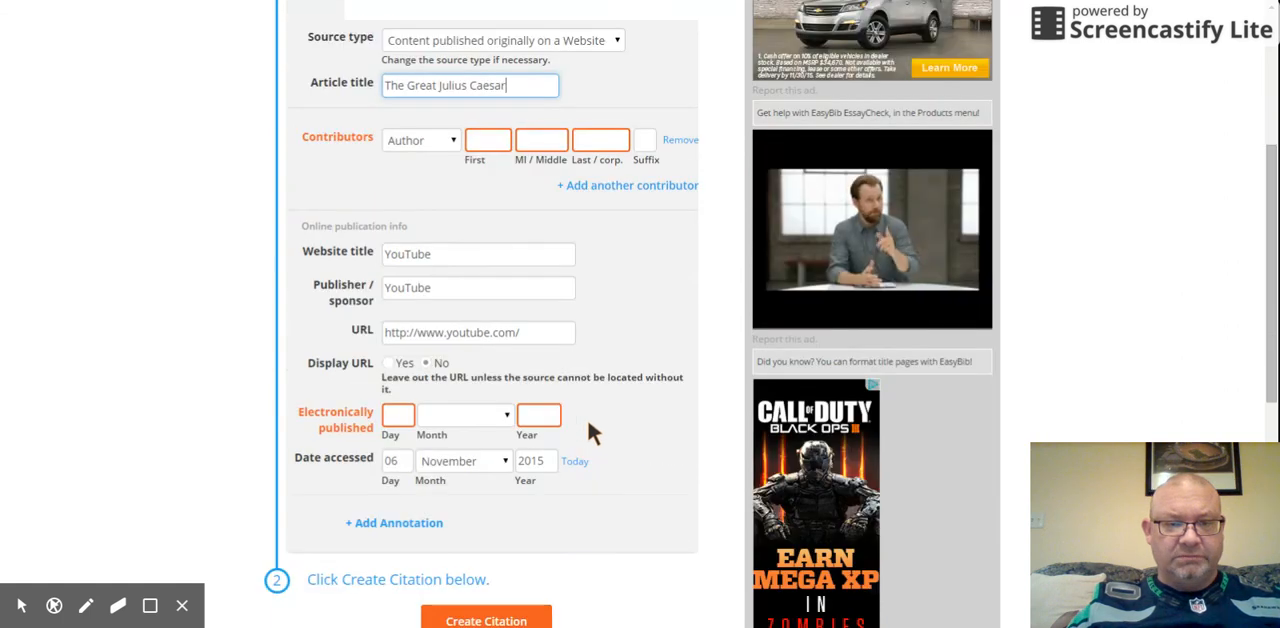
pyautogui.click(412, 418)
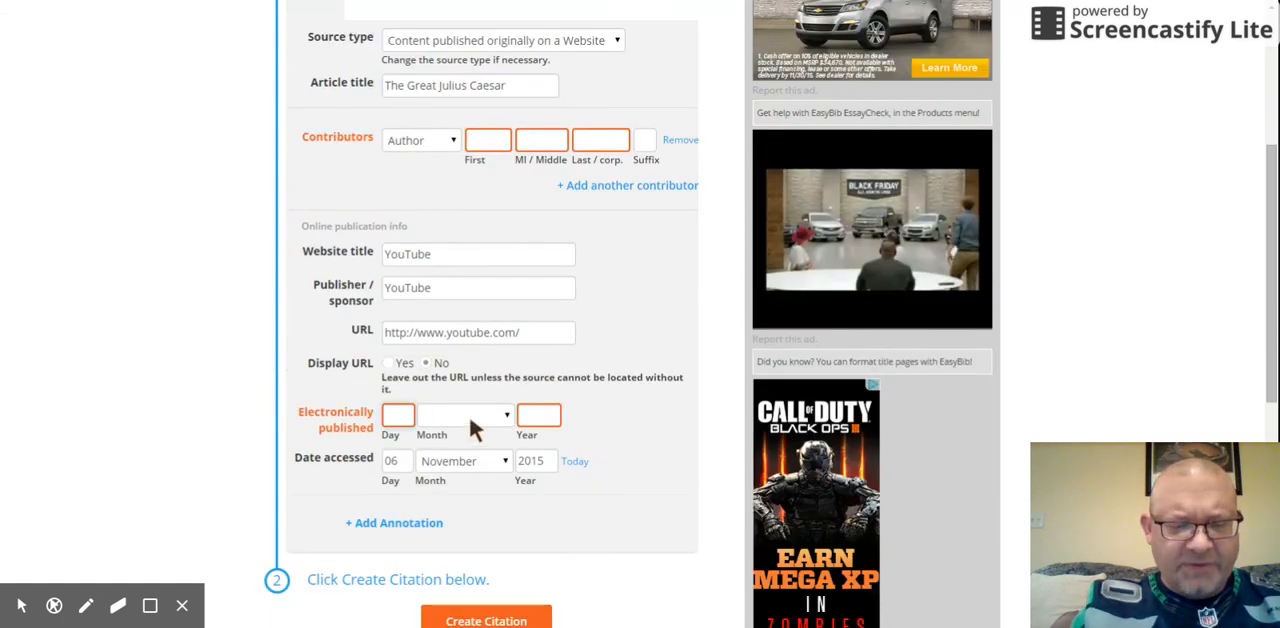
pyautogui.write('18')
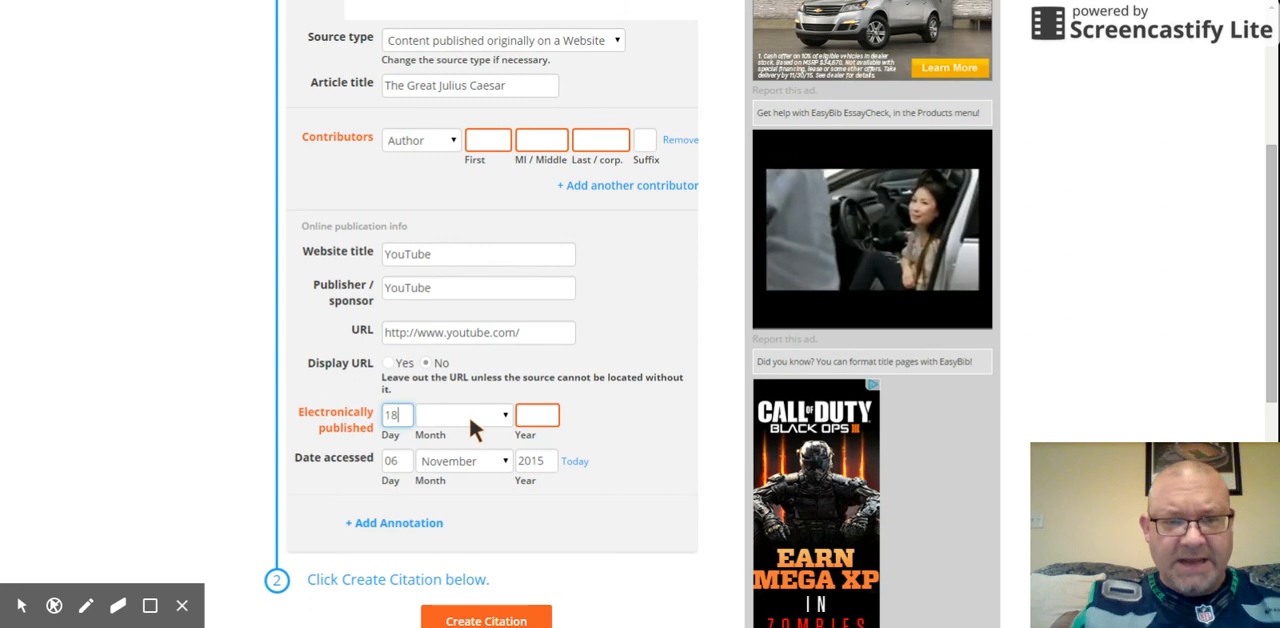
pyautogui.click(500, 413)
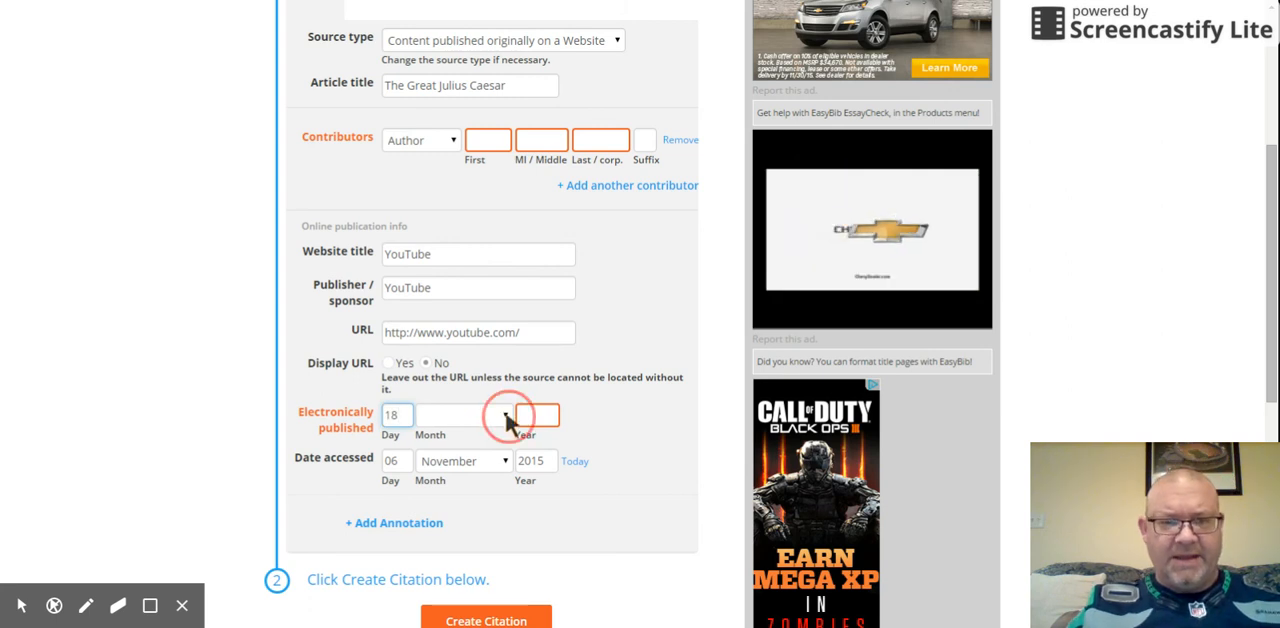
pyautogui.press('o')
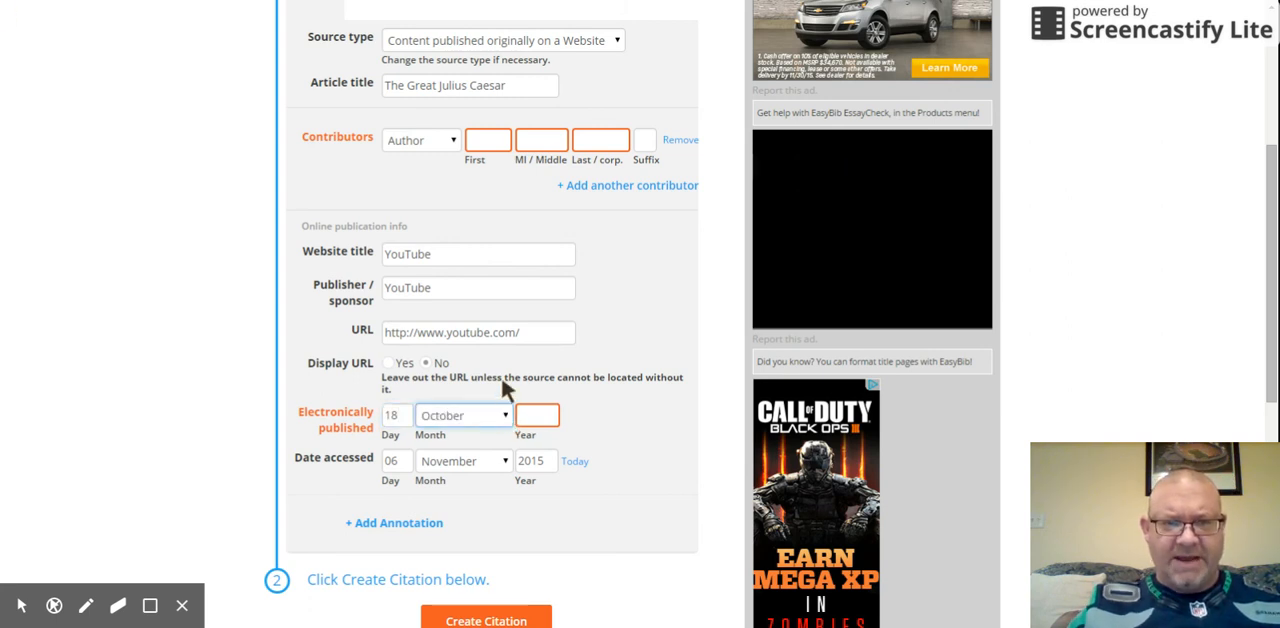
pyautogui.click(532, 418)
pyautogui.write('2015')
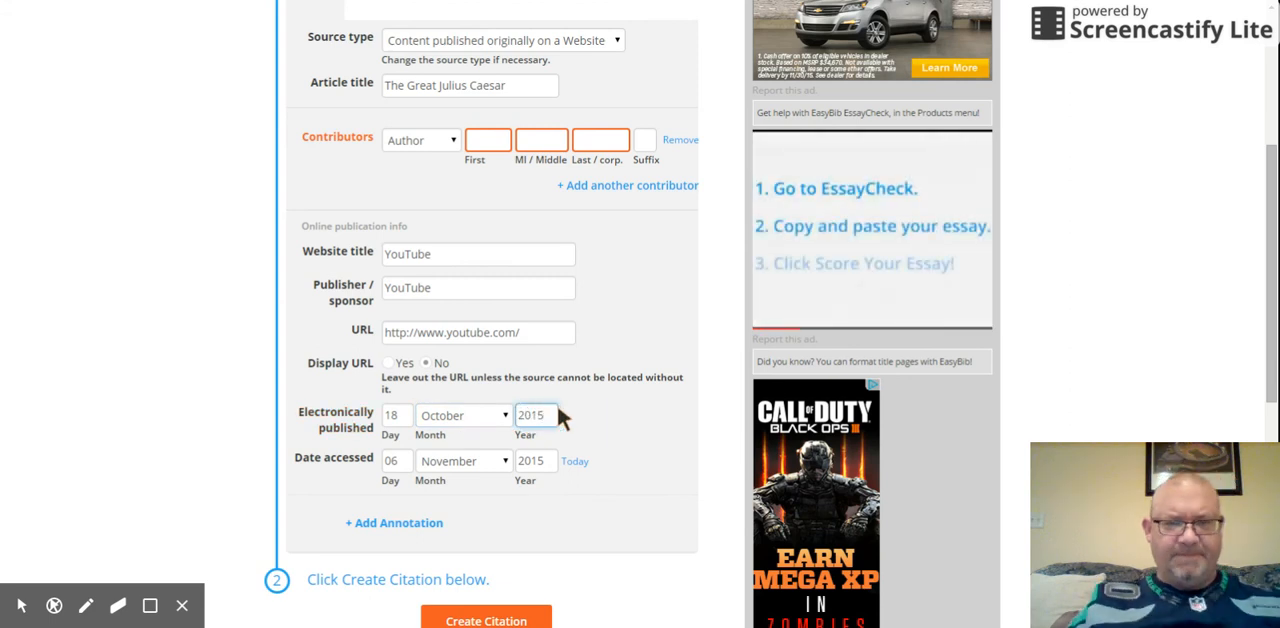
pyautogui.scroll(-1, 570, 440)
pyautogui.click(519, 545)
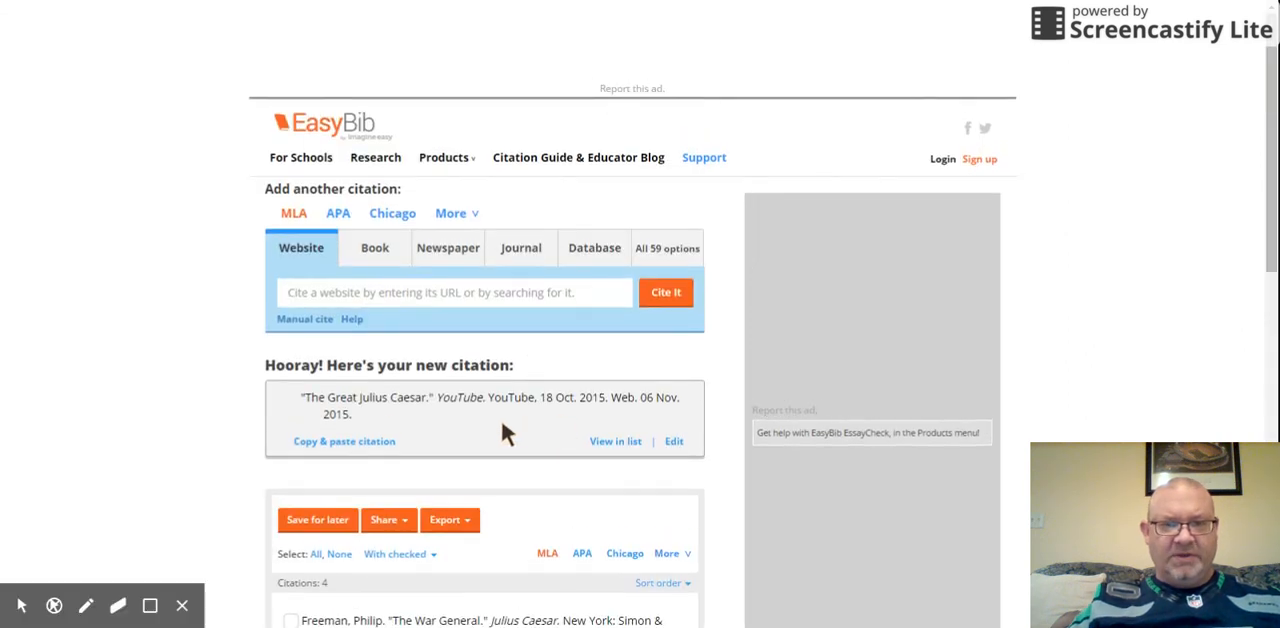
# Step: Copy the new "The Great Julius Caesar" citation and paste it on a new line below "The War General" citation in the Google Docs essay
pyautogui.moveTo(300, 397); pyautogui.dragTo(362, 415)
pyautogui.hotkey('ctrl', 'c')
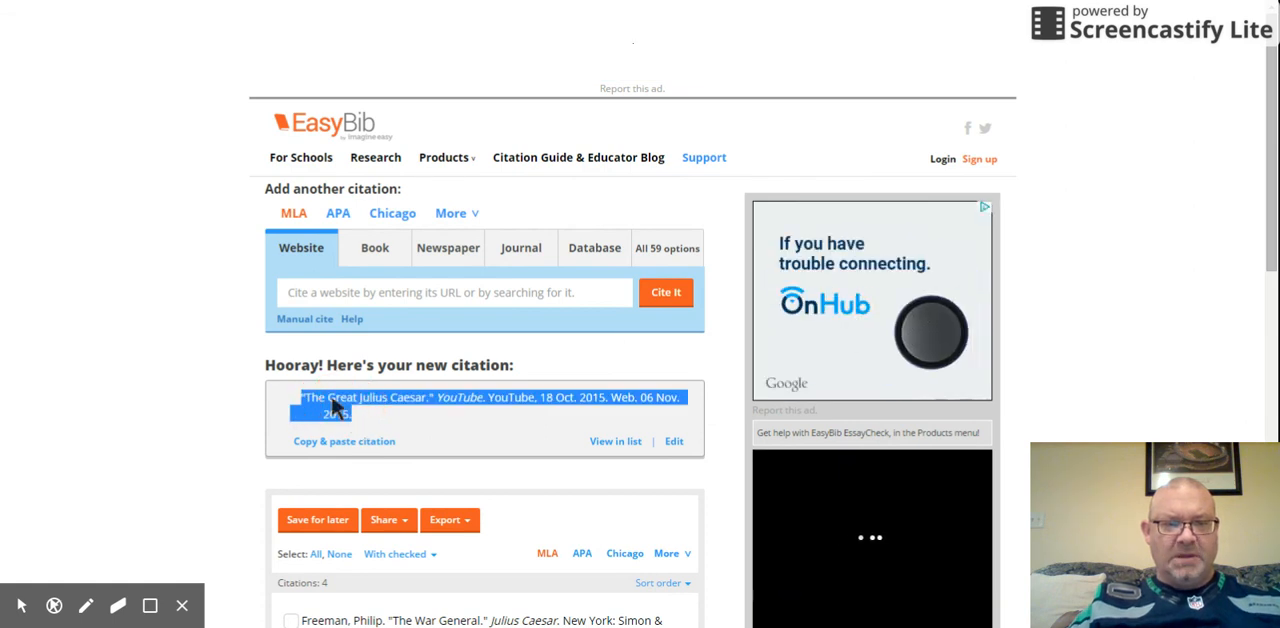
pyautogui.click(420, 1)
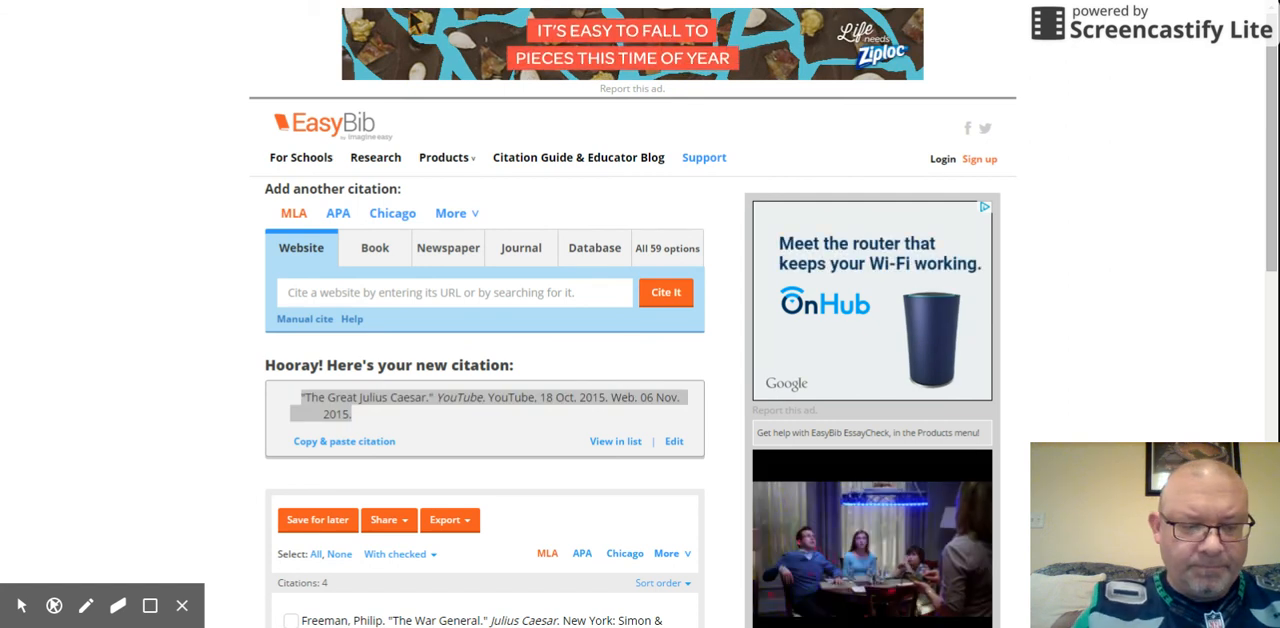
pyautogui.click(420, 1)
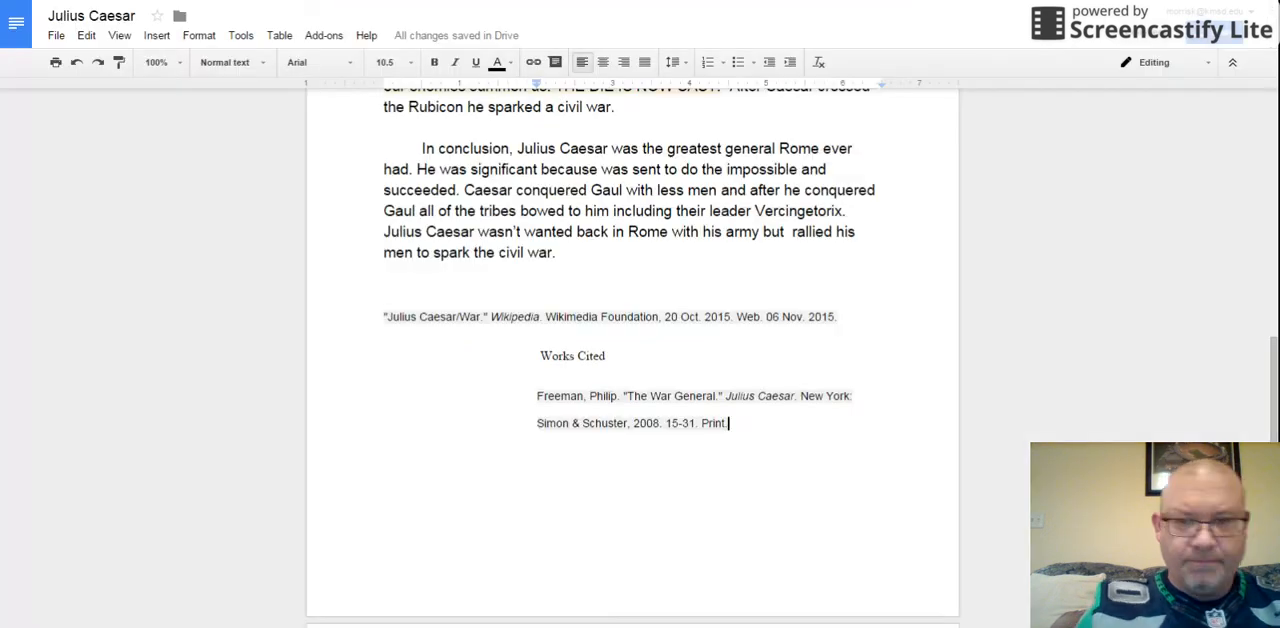
pyautogui.press('Return')
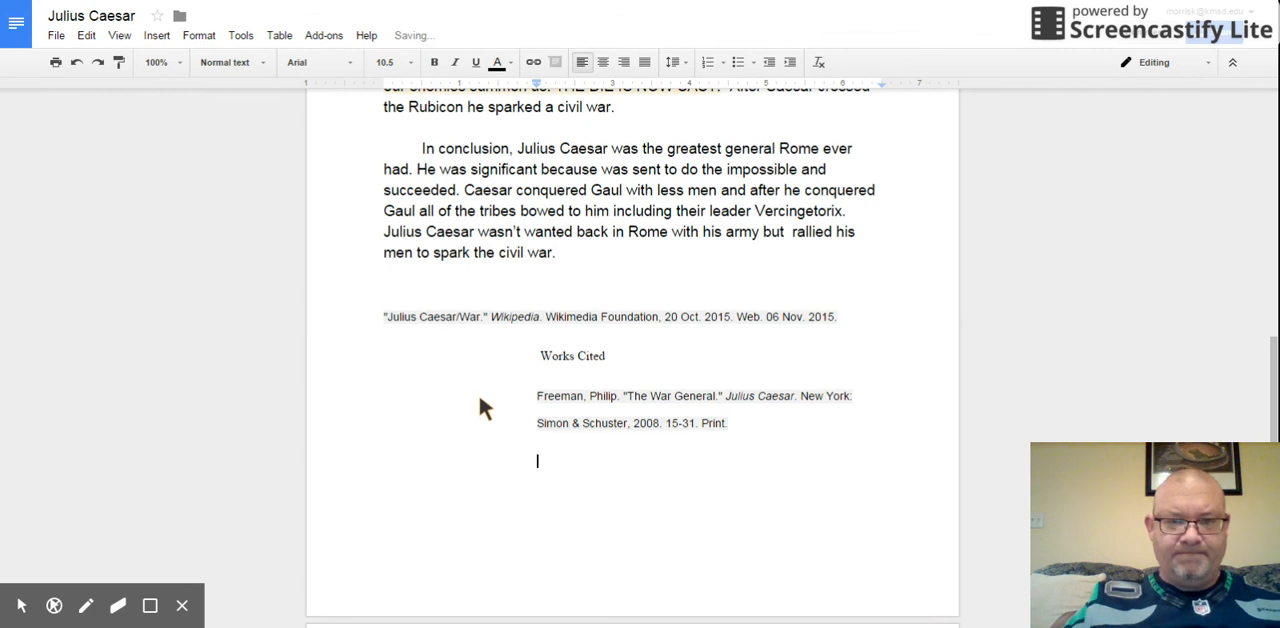
pyautogui.rightClick(555, 460)
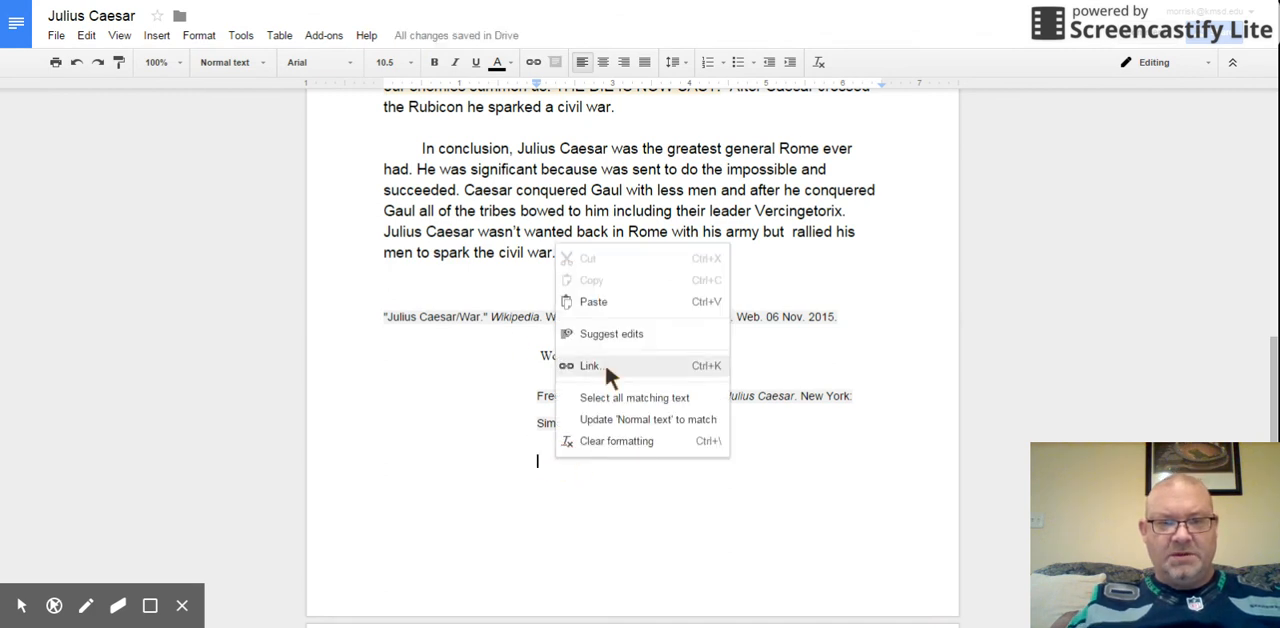
pyautogui.click(608, 302)
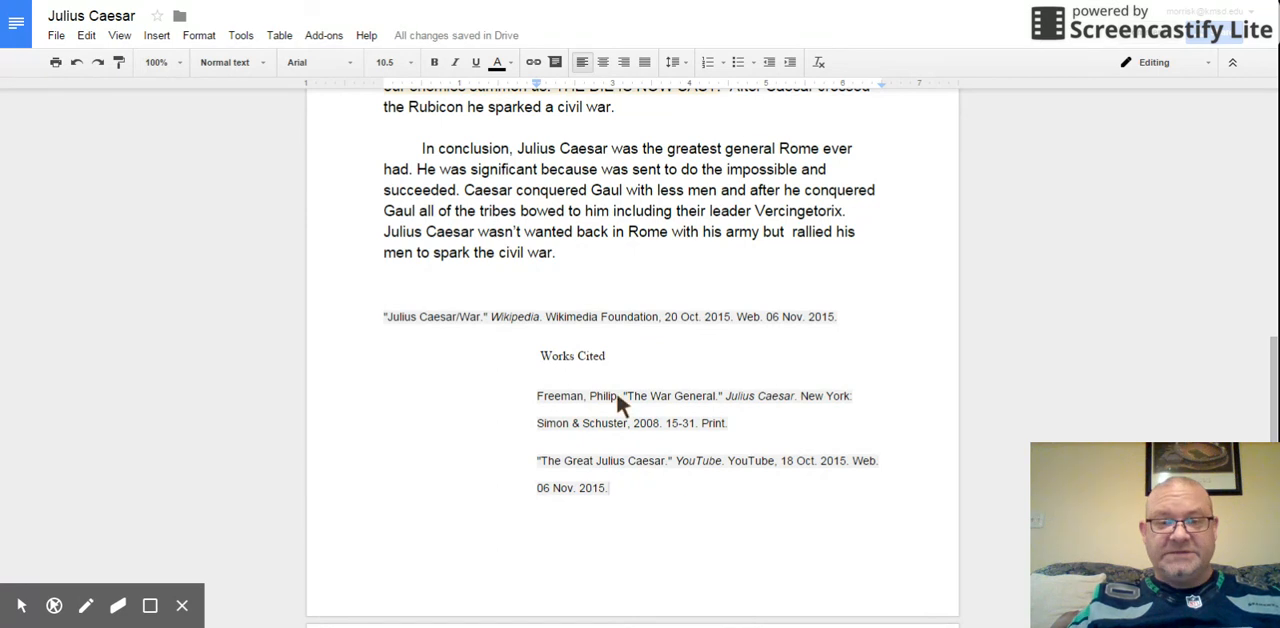
# Step: Cut the "Julius Caesar/War" Wikipedia citation from above Works Cited and paste it on the next page, after the YouTube citation
pyautogui.moveTo(389, 318); pyautogui.dragTo(717, 323)
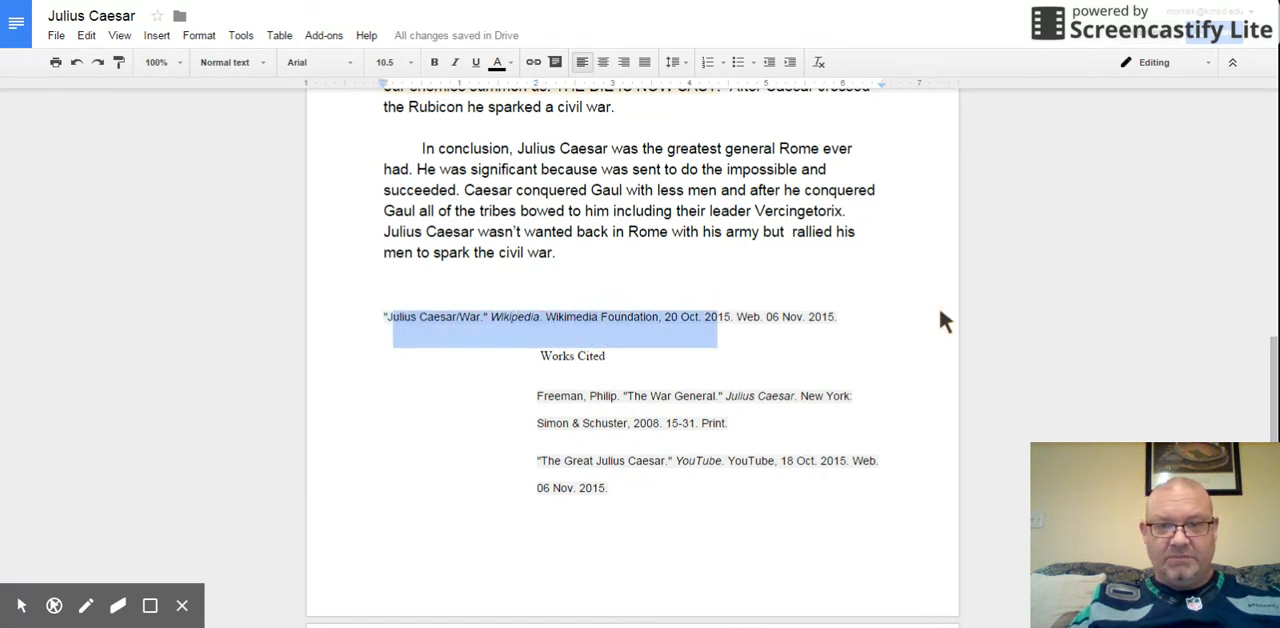
pyautogui.moveTo(849, 320); pyautogui.dragTo(395, 325)
pyautogui.rightClick(394, 322)
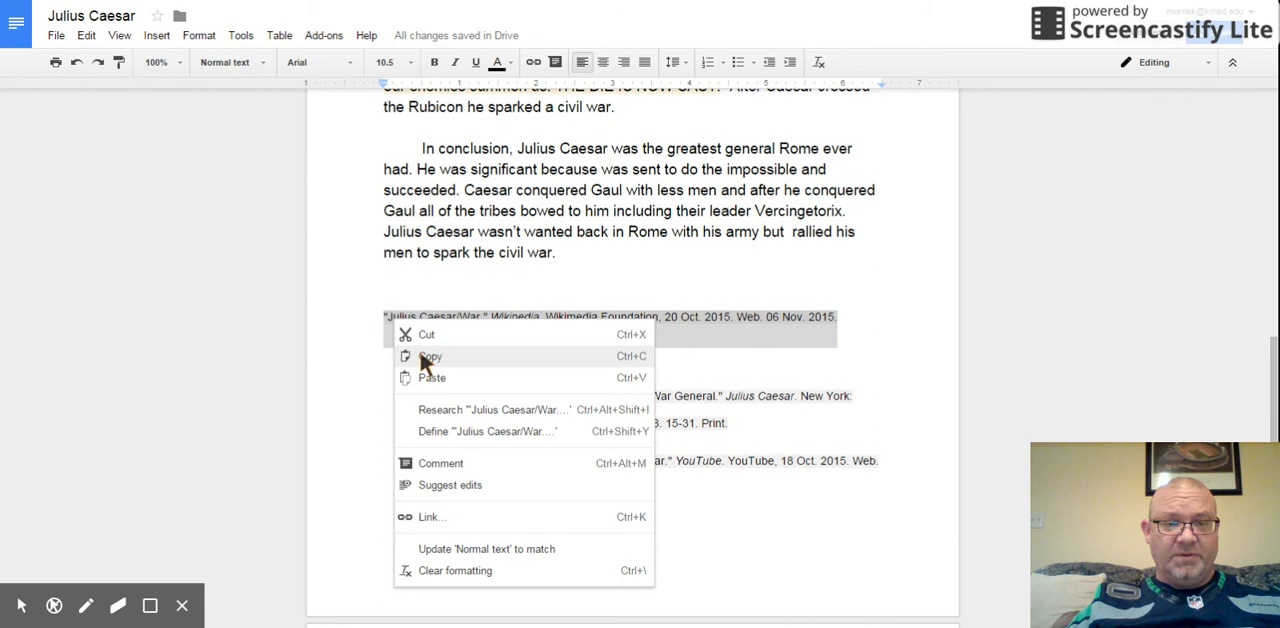
pyautogui.click(430, 335)
pyautogui.click(628, 497)
pyautogui.hotkey('ctrl', 'Return')
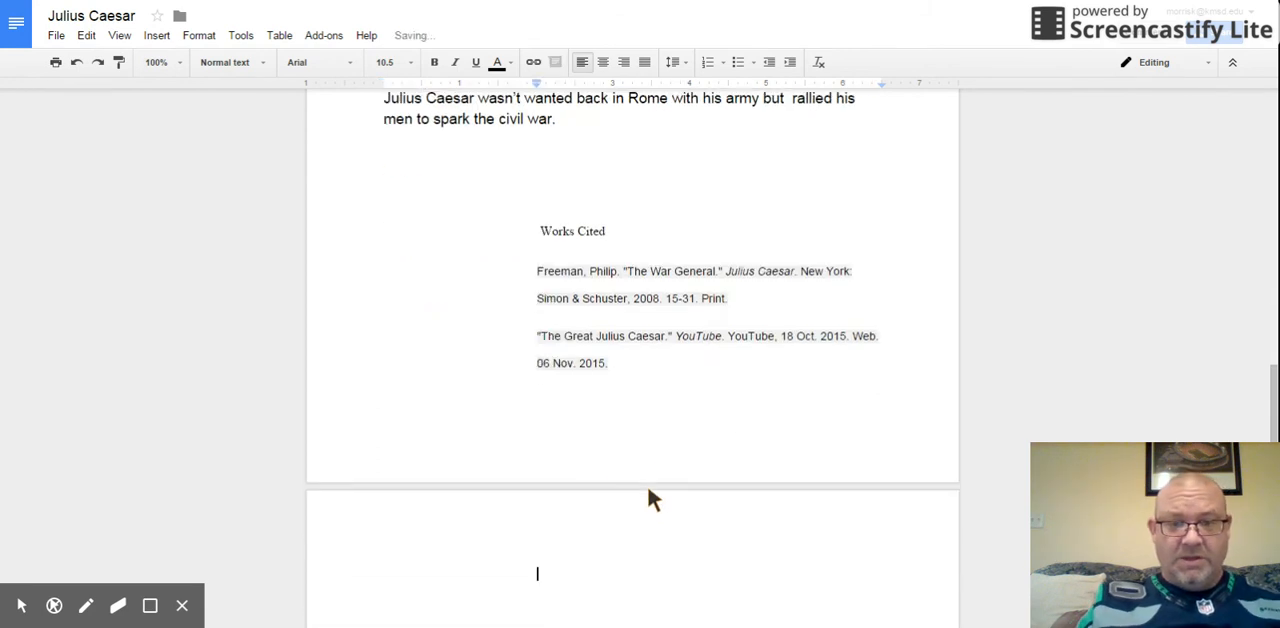
pyautogui.rightClick(580, 570)
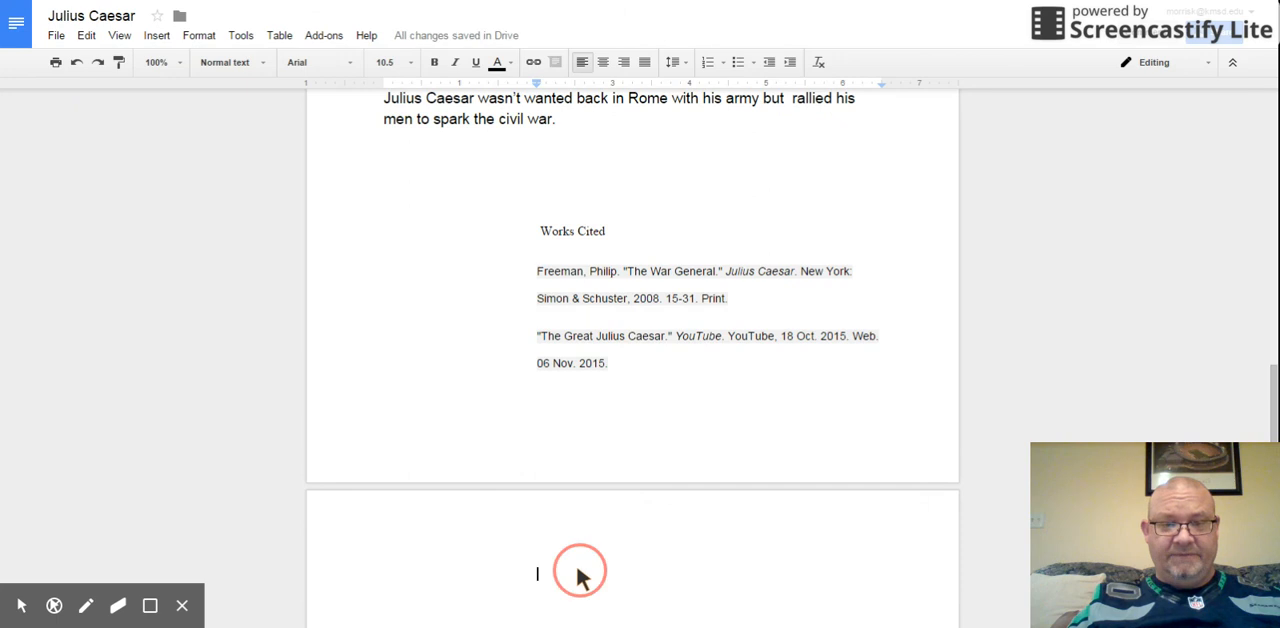
pyautogui.click(617, 413)
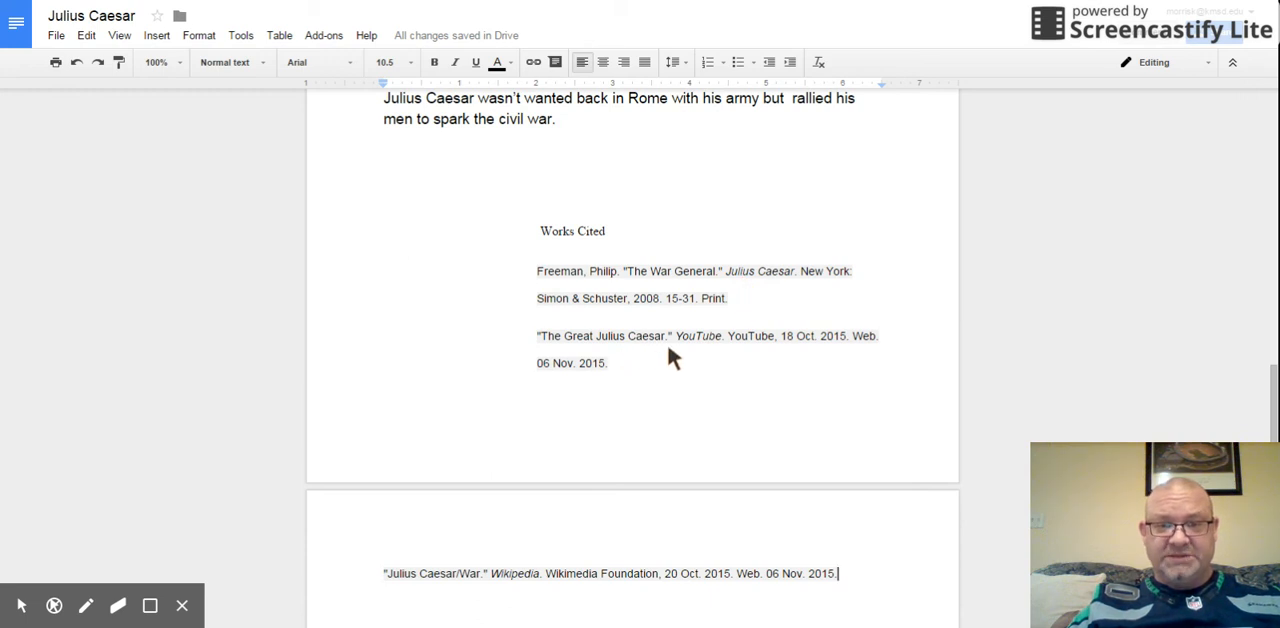
pyautogui.scroll(-2, 666, 345)
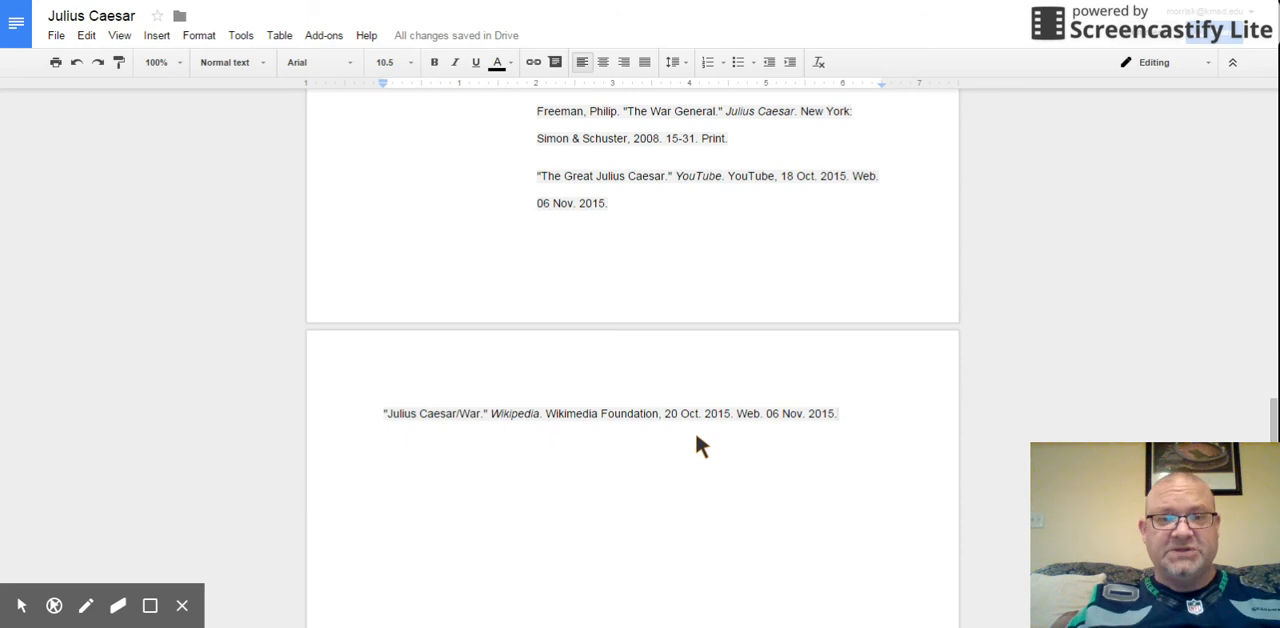
pyautogui.click(416, 3)
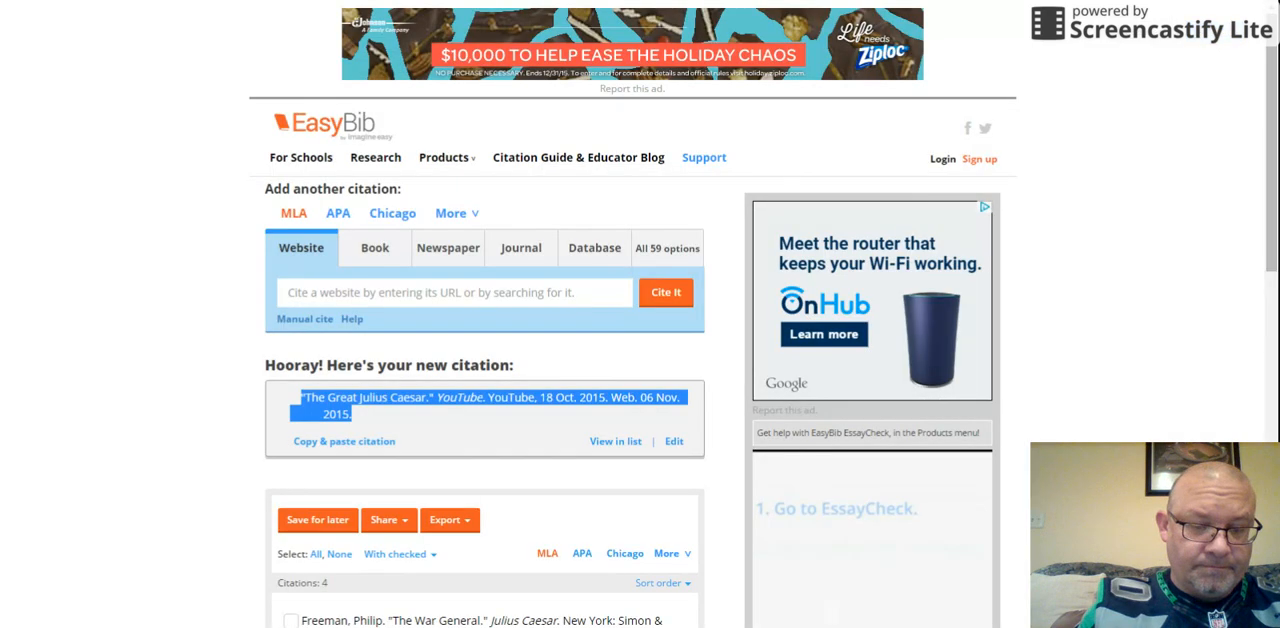
pyautogui.click(293, 291)
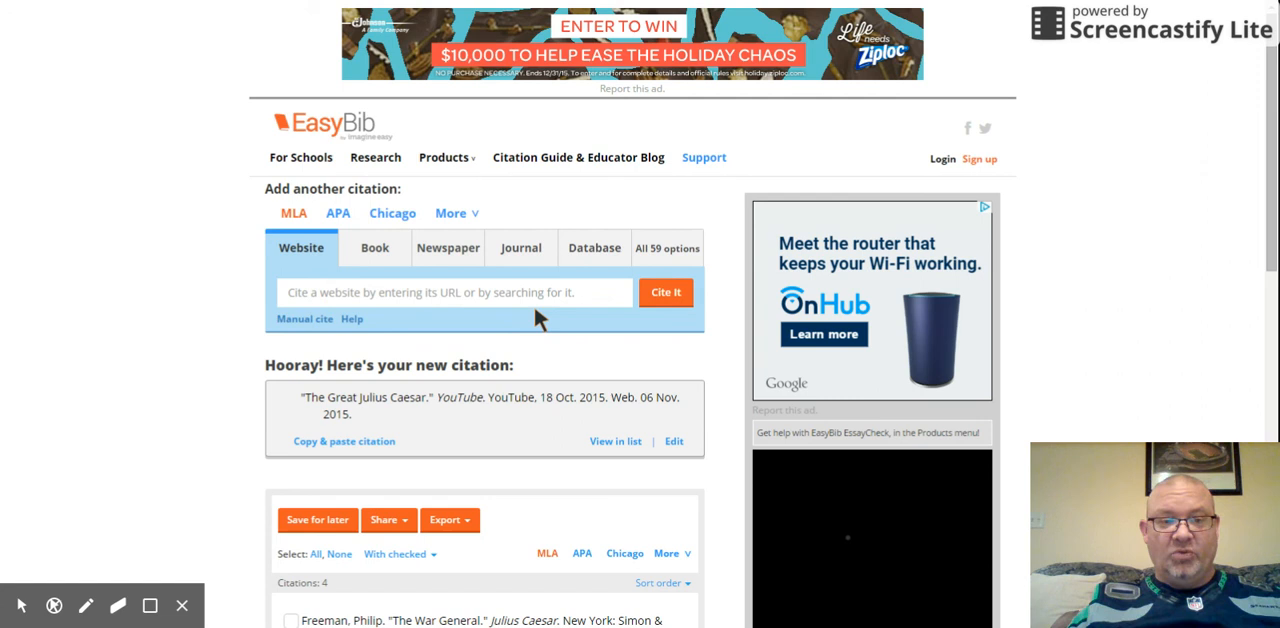
pyautogui.write('mr do')
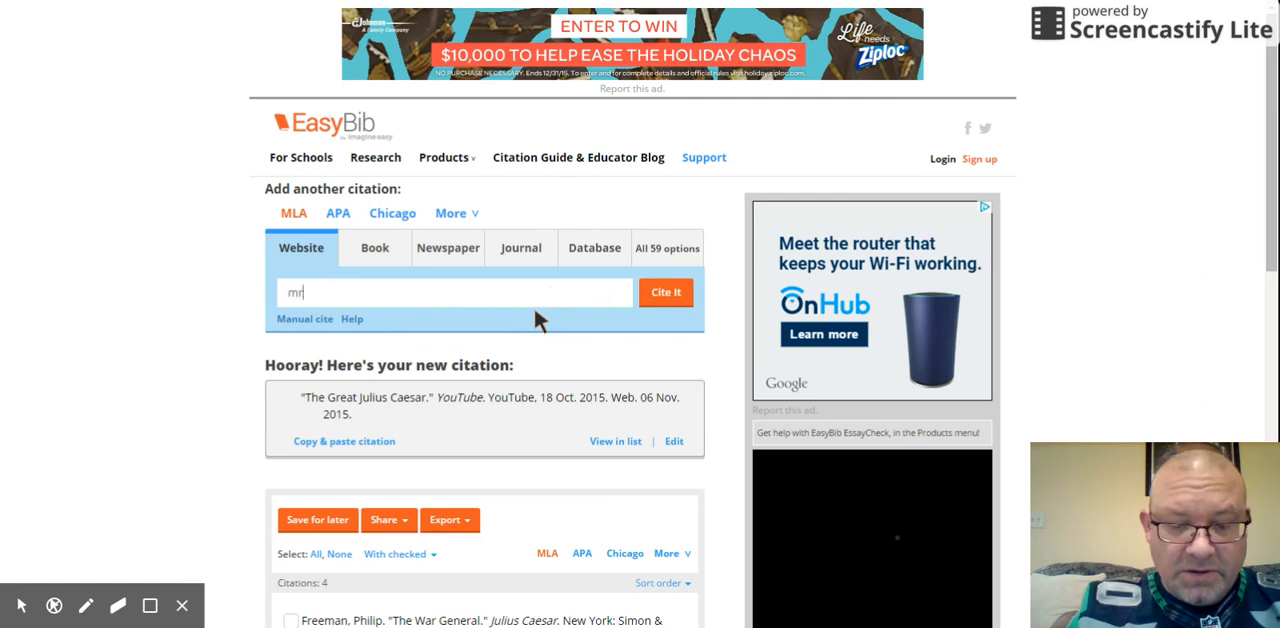
pyautogui.write('nns')
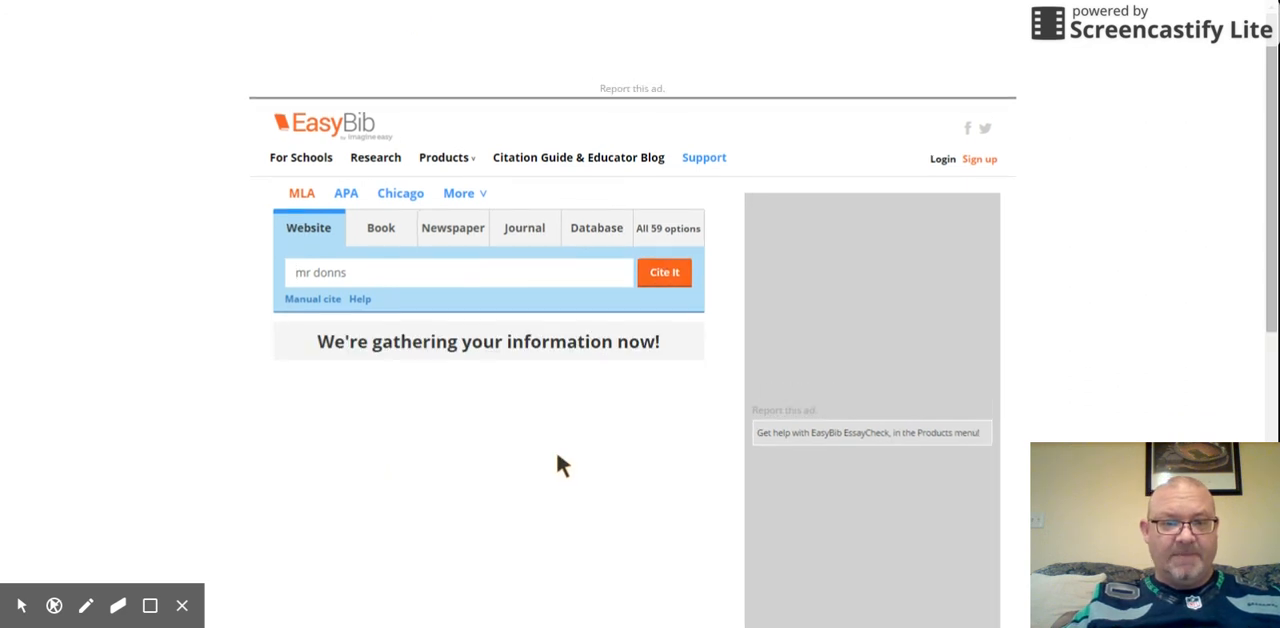
pyautogui.scroll(-1, 505, 405)
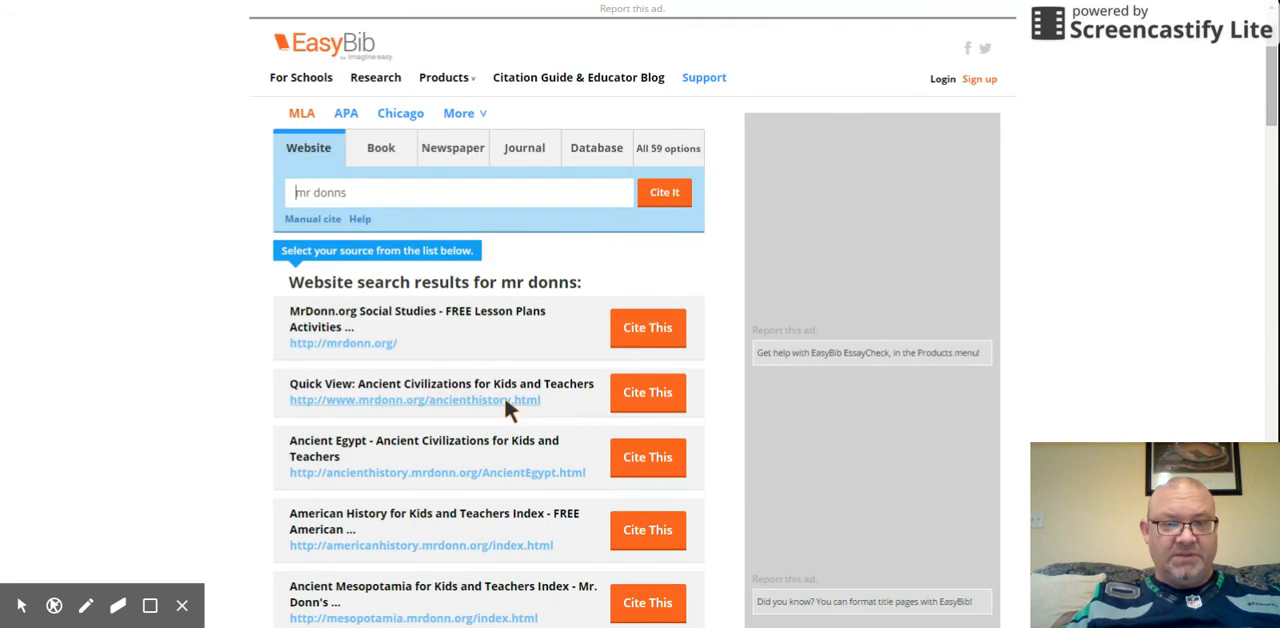
pyautogui.click(640, 325)
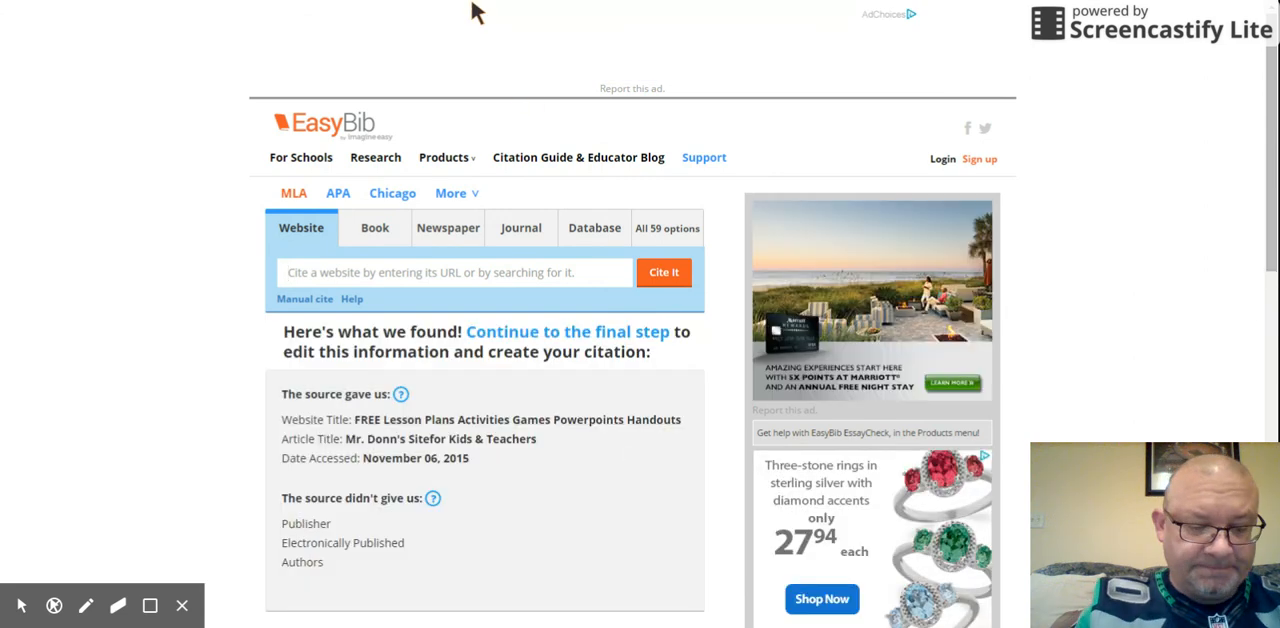
# Step: Switch back to the Google Docs essay and review the citations listed under Works Cited
pyautogui.click(418, 0)
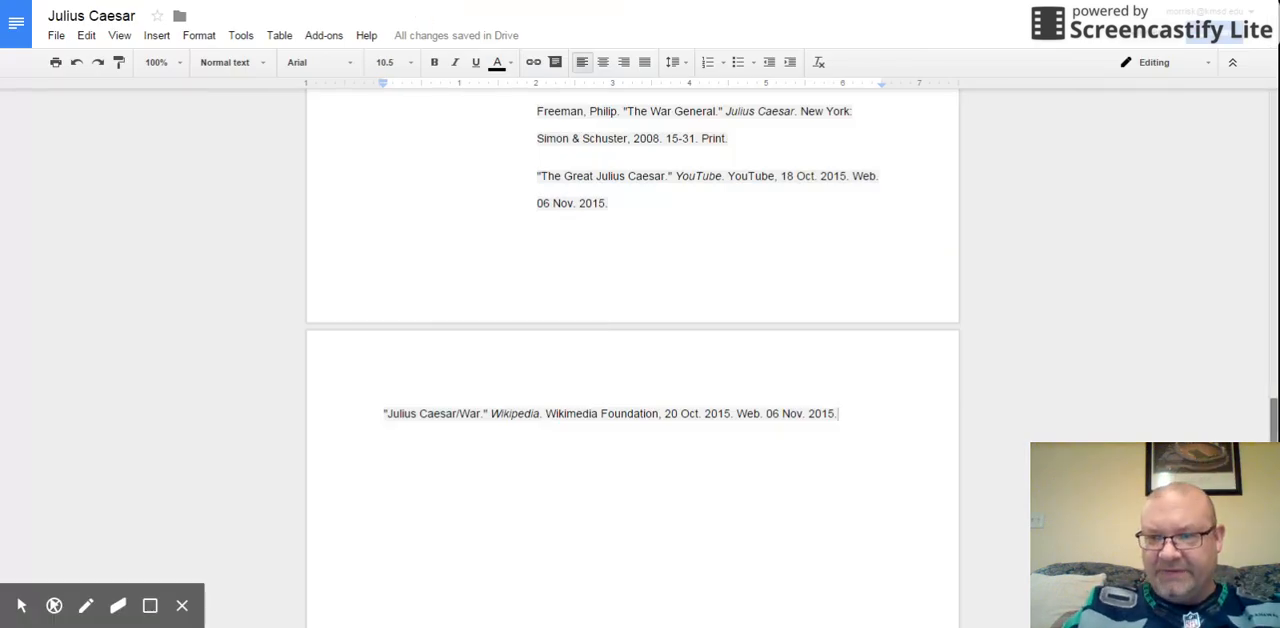
pyautogui.scroll(5, 632, 330)
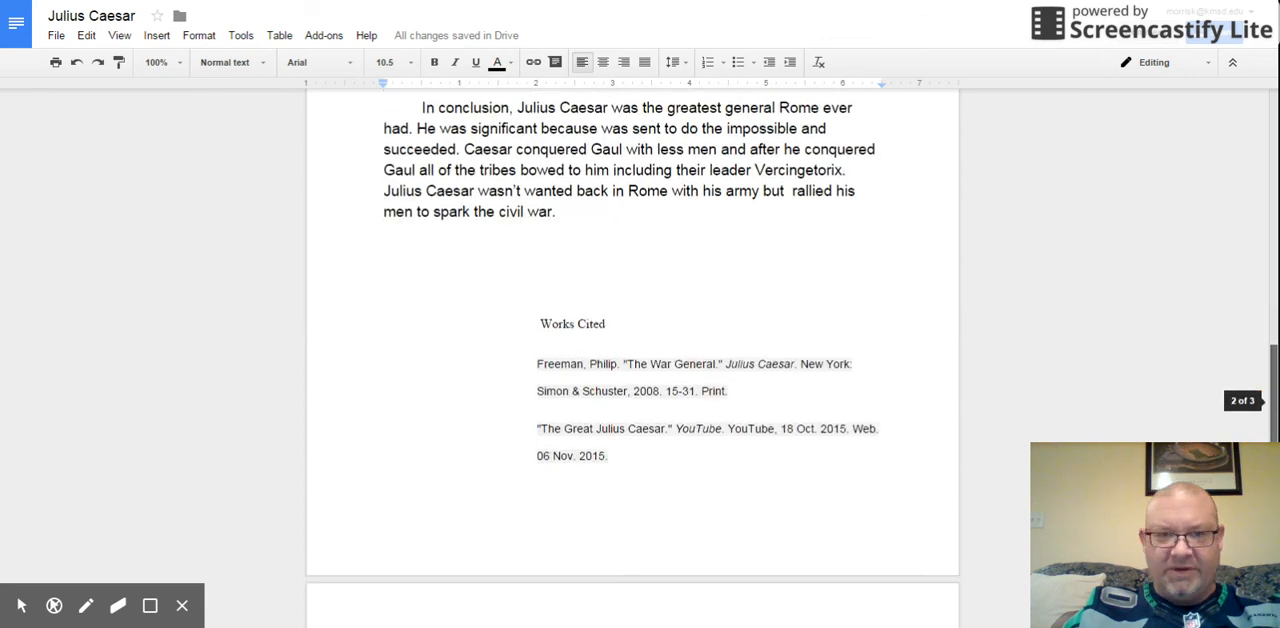
pyautogui.scroll(-3, 632, 330)
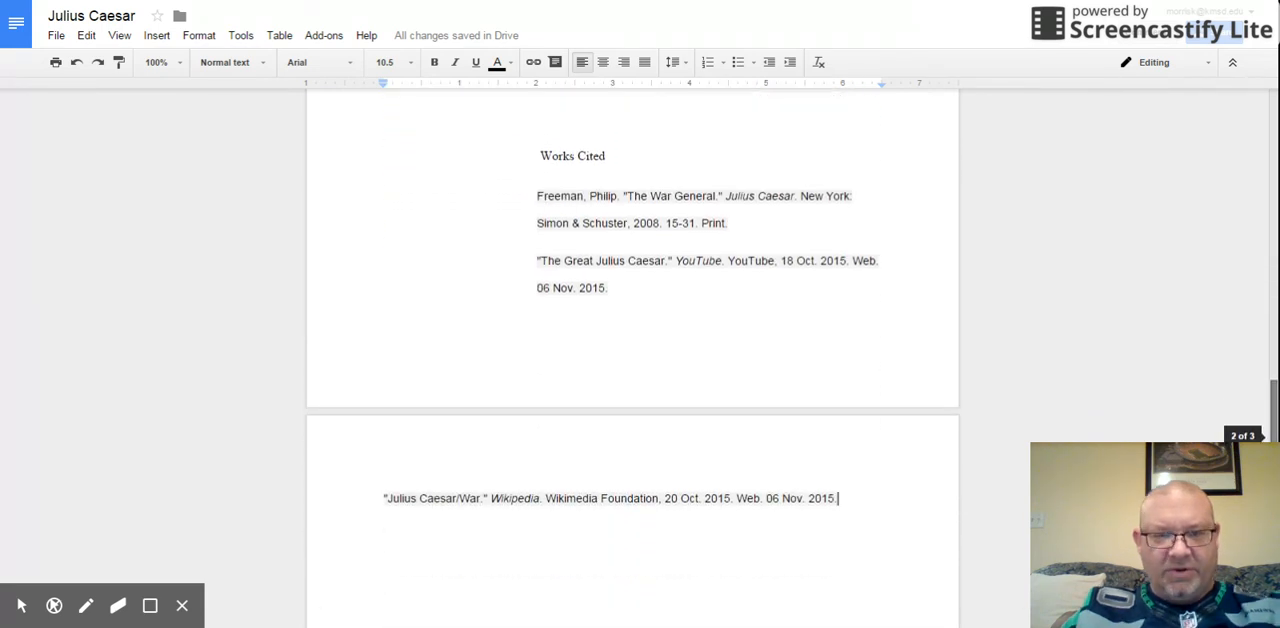